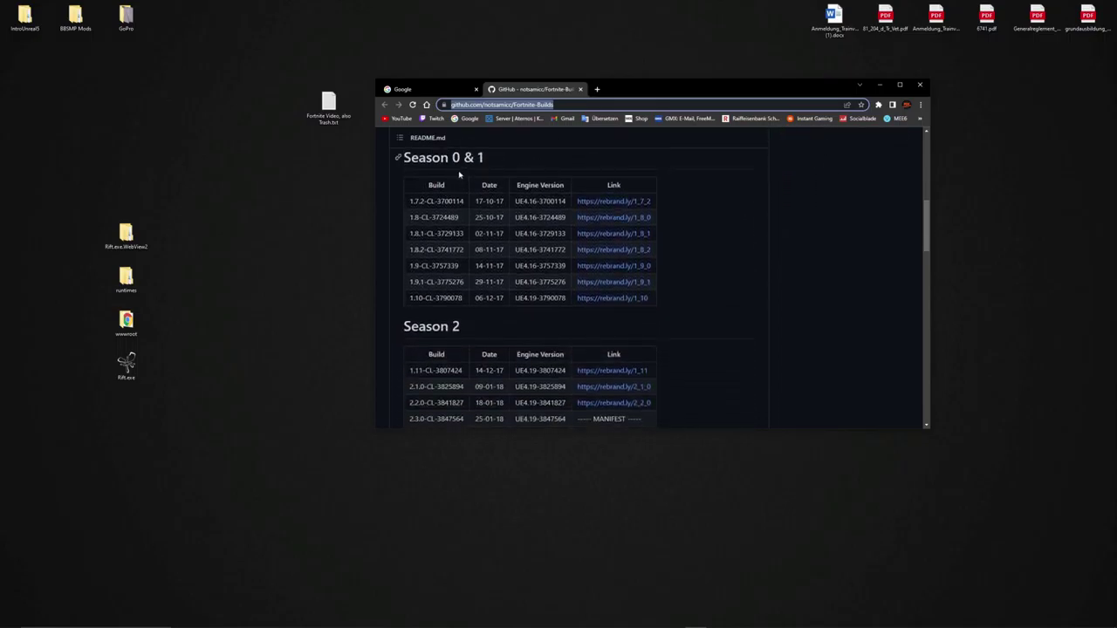
# Step: Download 4.5.rar through the Season 4 link for build 4.5-CL-4159770 despite the missing virus scan, and discard the flagged windowsdesktop download
pyautogui.scroll(-10, 480, 288)
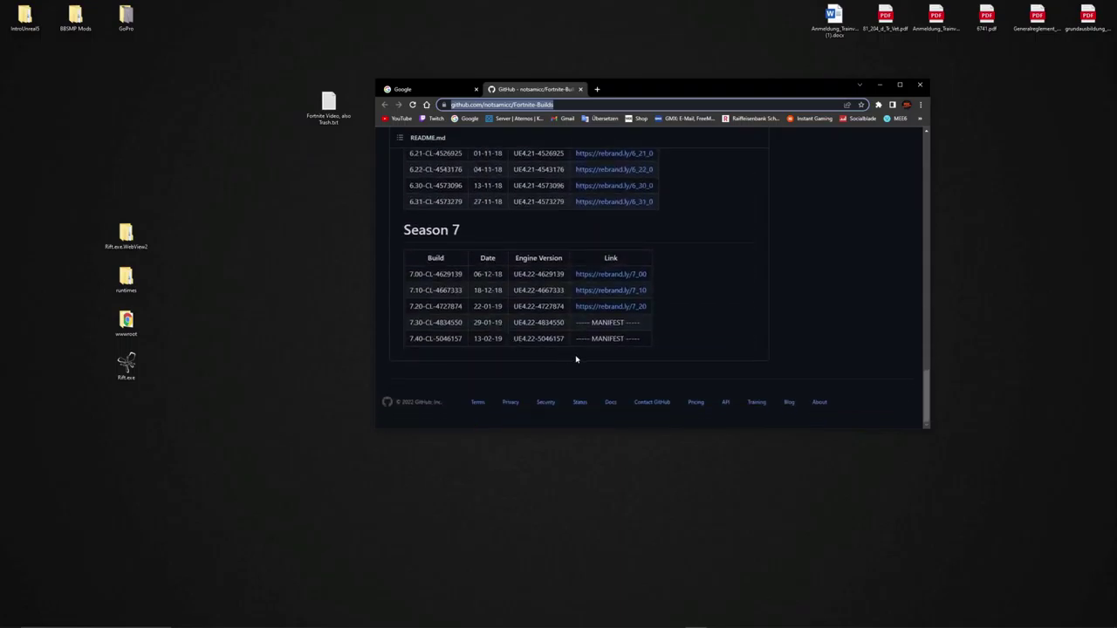
pyautogui.scroll(3, 524, 364)
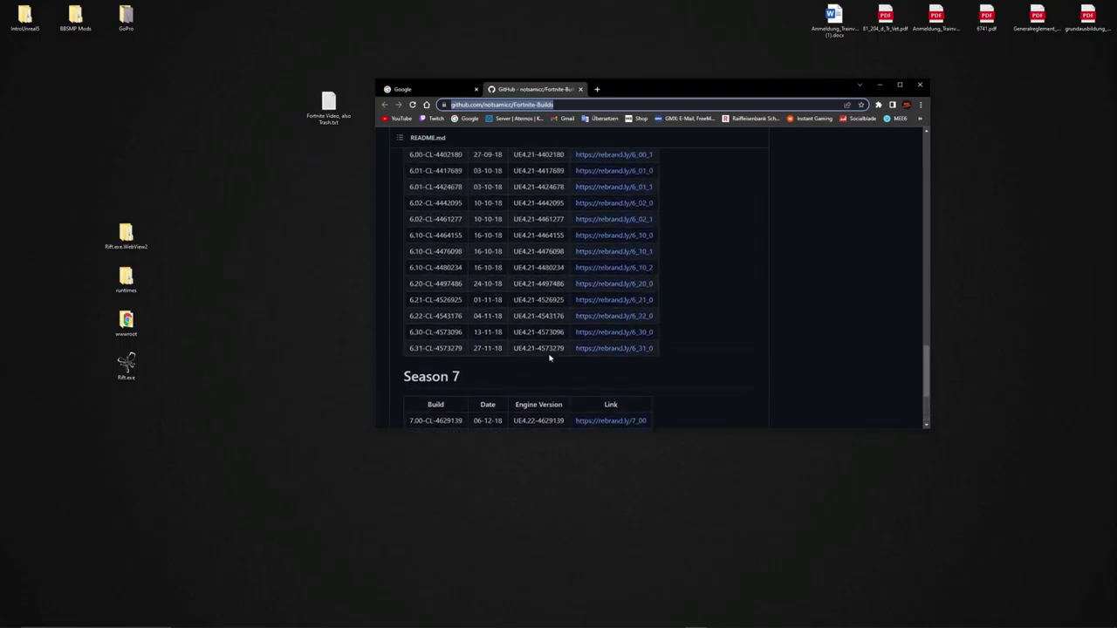
pyautogui.scroll(-3, 551, 357)
pyautogui.scroll(6, 559, 361)
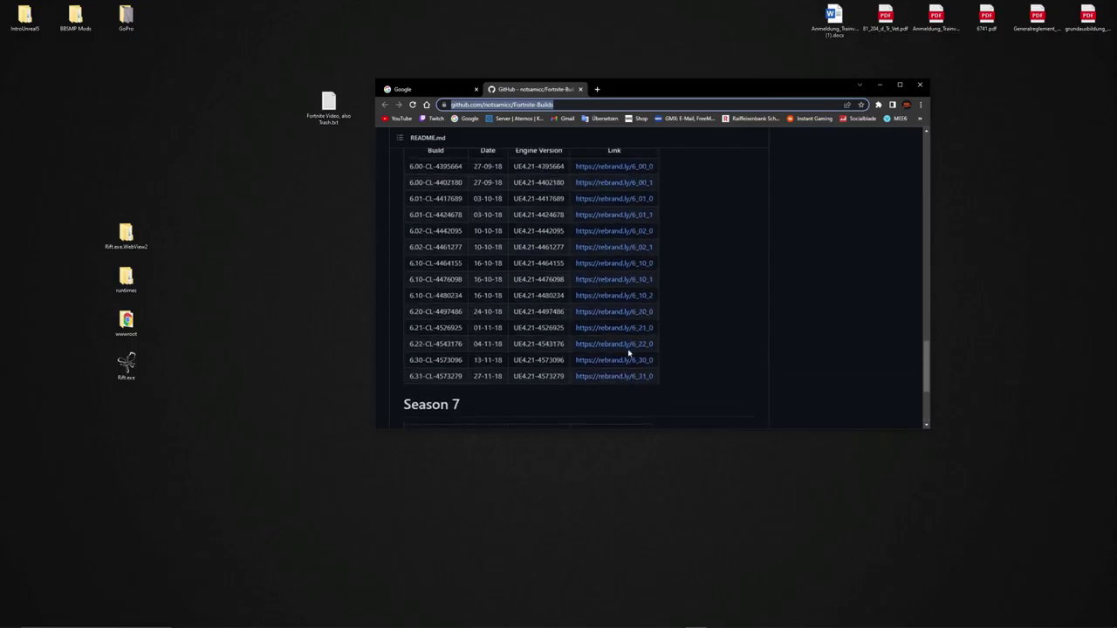
pyautogui.scroll(3, 624, 340)
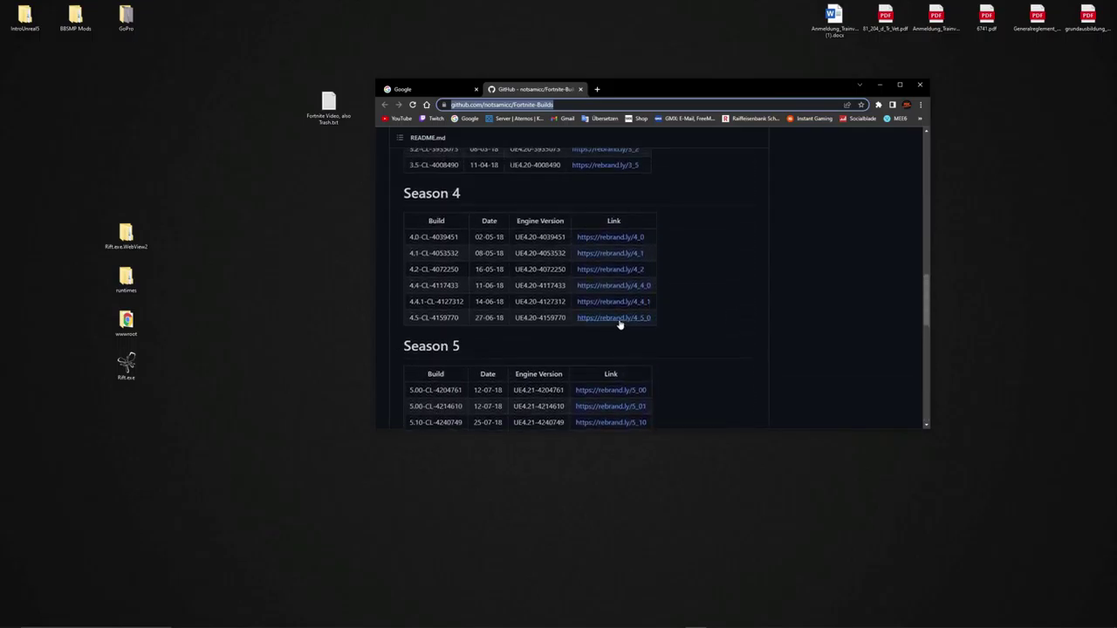
pyautogui.click(618, 319)
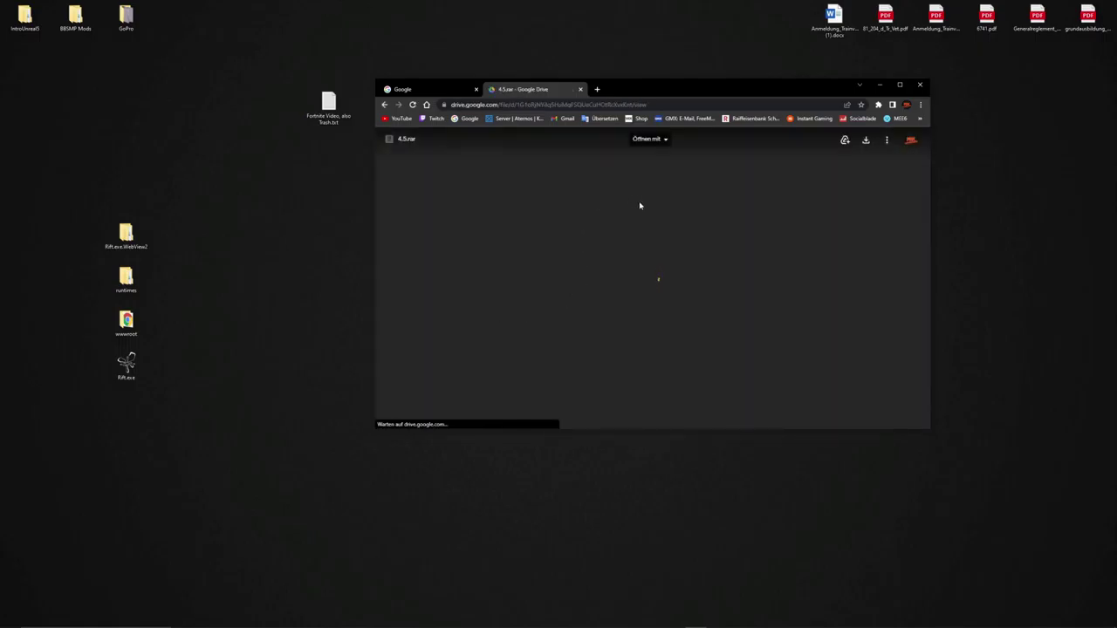
pyautogui.click(604, 251)
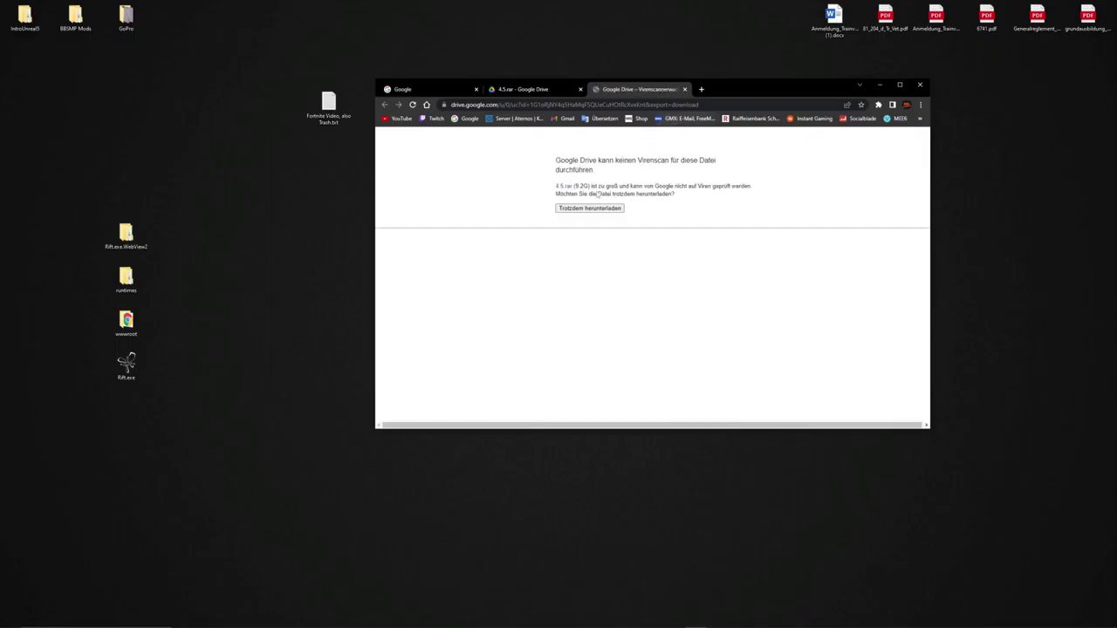
pyautogui.click(599, 209)
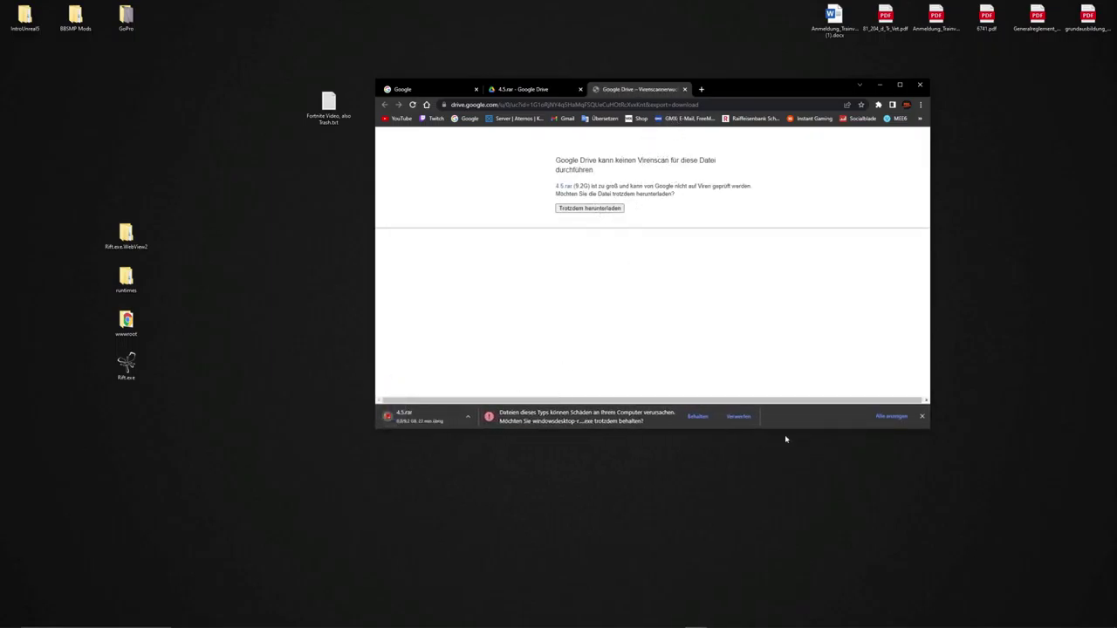
pyautogui.click(733, 417)
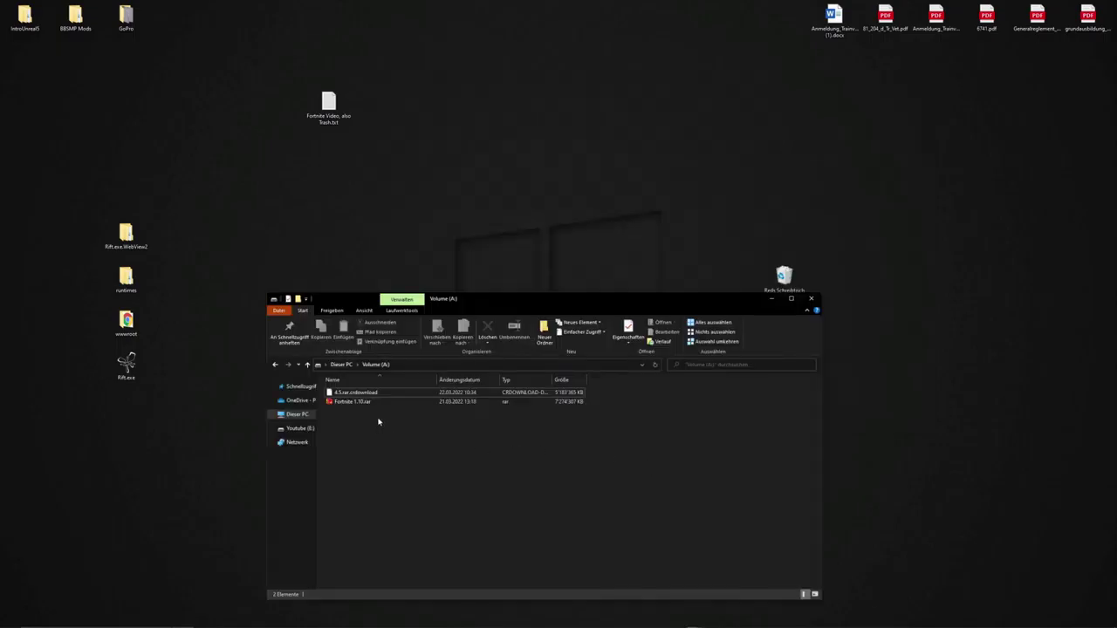
# Step: Extract Fortnite 1.10.rar directly into its current location on Volume (A:), minimizing the browser window
pyautogui.click(353, 402)
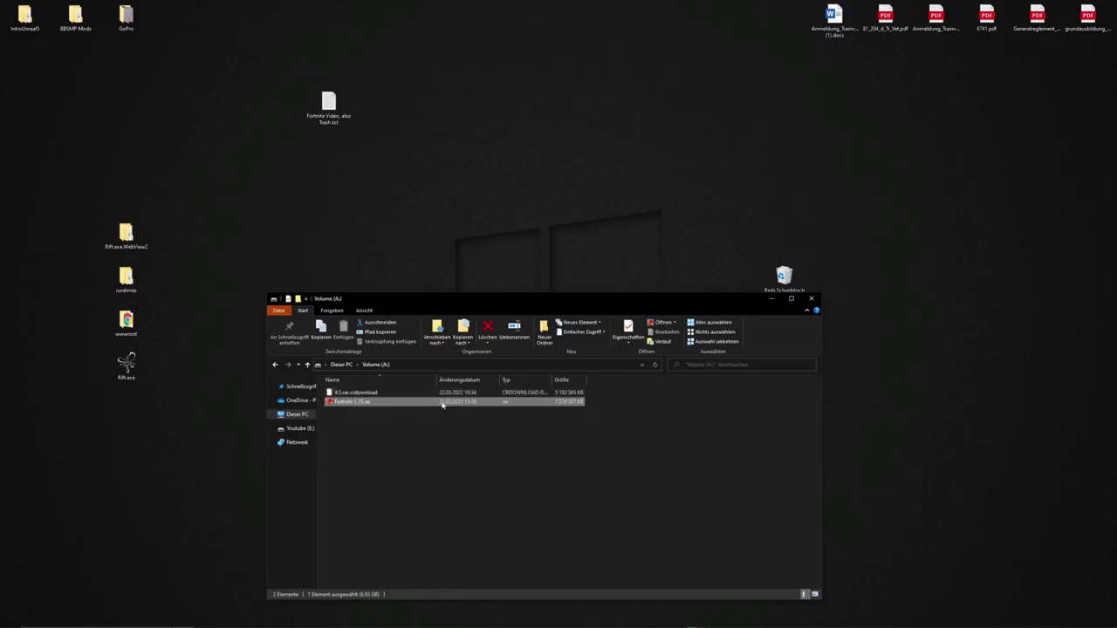
pyautogui.rightClick(350, 405)
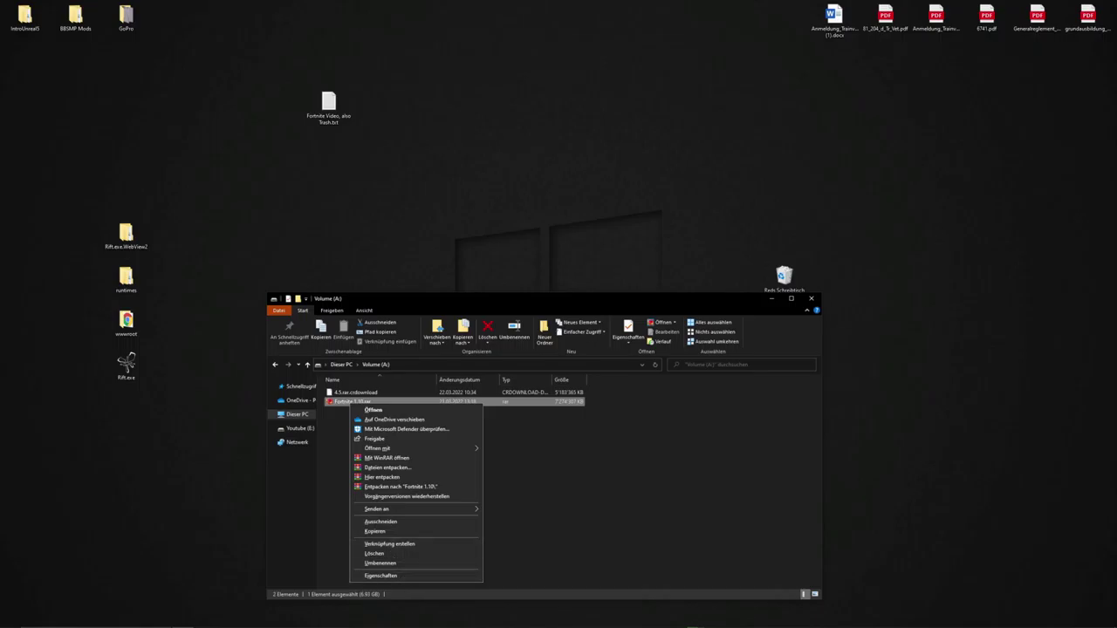
pyautogui.click(654, 620)
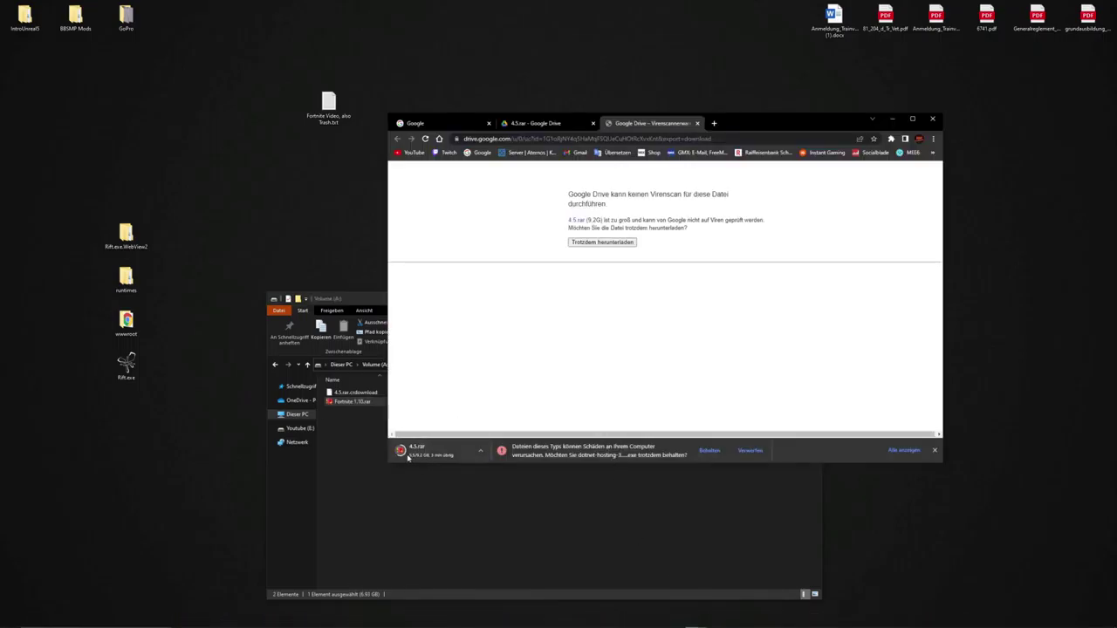
pyautogui.click(446, 509)
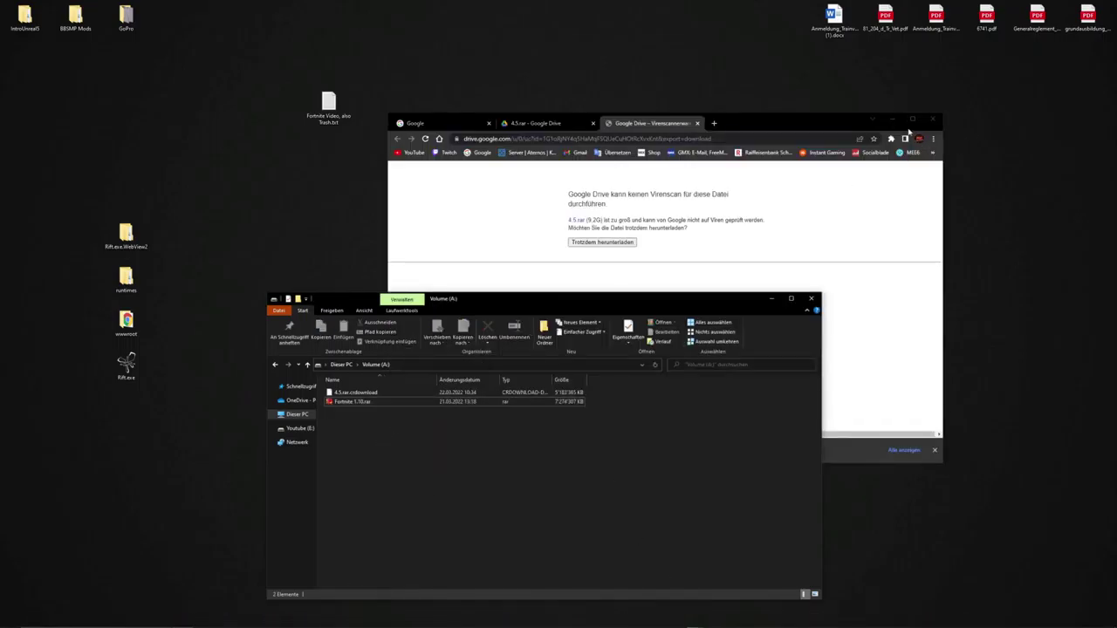
pyautogui.click(892, 118)
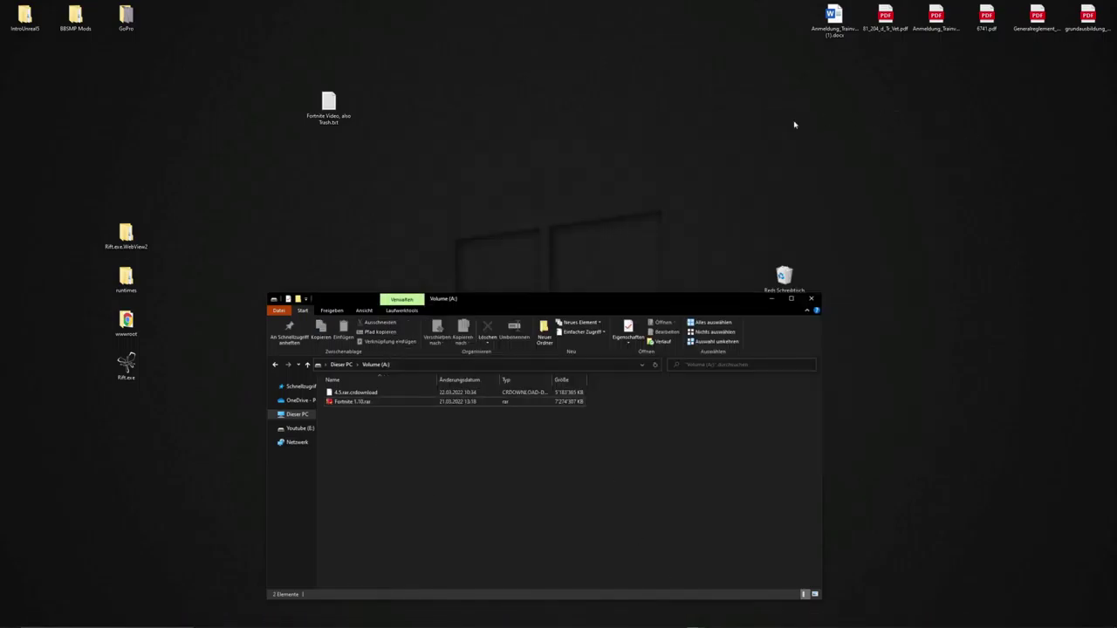
pyautogui.rightClick(353, 403)
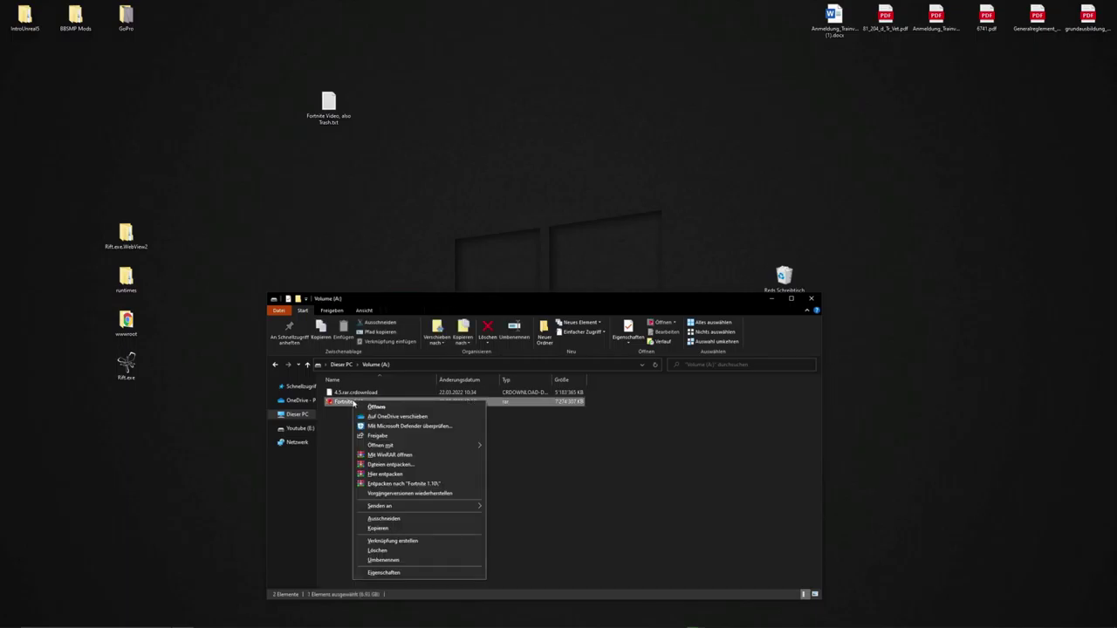
pyautogui.click(385, 474)
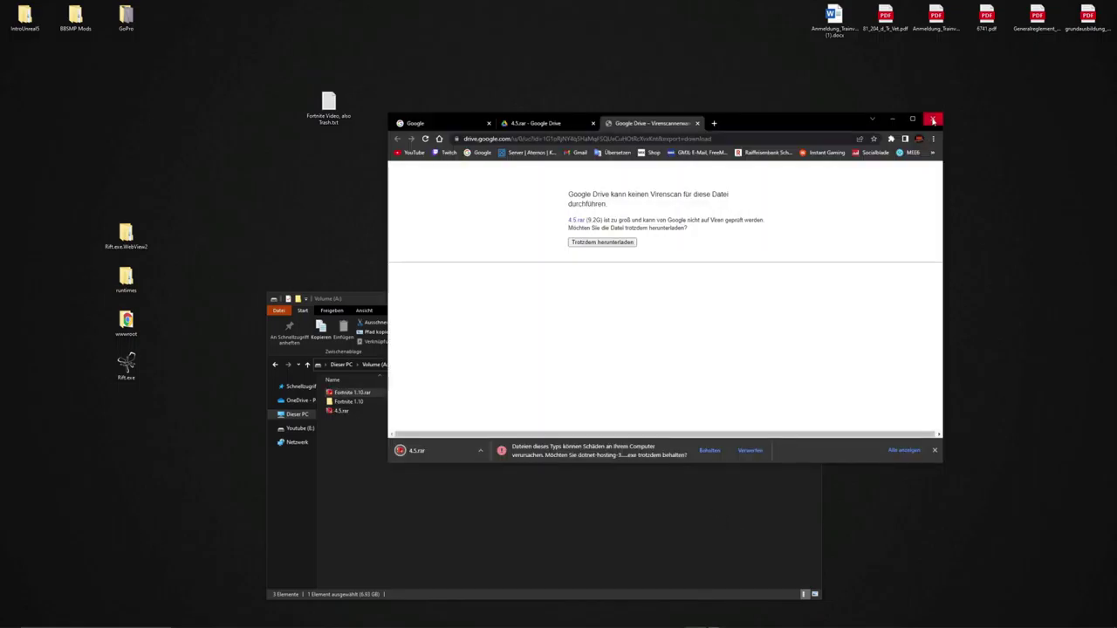
# Step: Close the browser and extract 4.5.rar directly into Volume (A:), moving the extraction progress windows aside
pyautogui.click(933, 120)
pyautogui.click(672, 188)
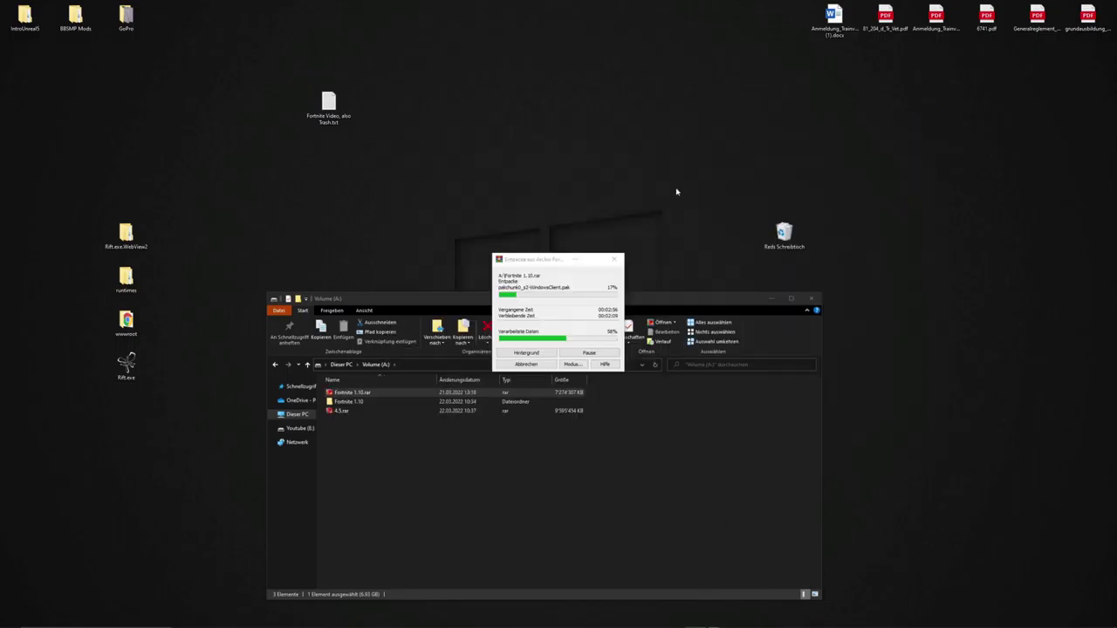
pyautogui.rightClick(341, 412)
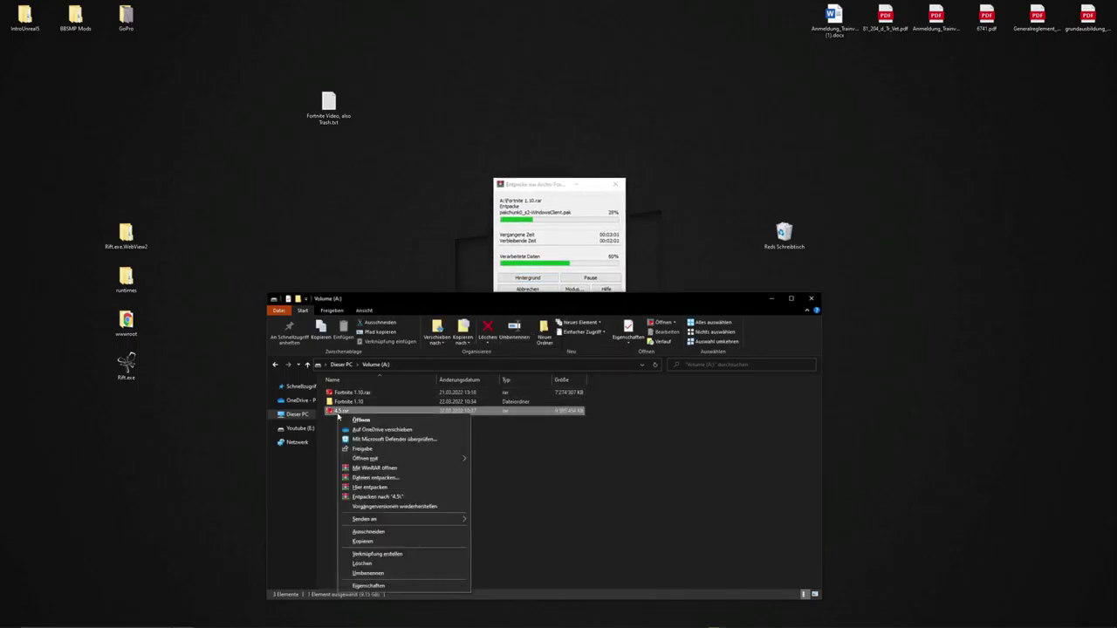
pyautogui.click(371, 487)
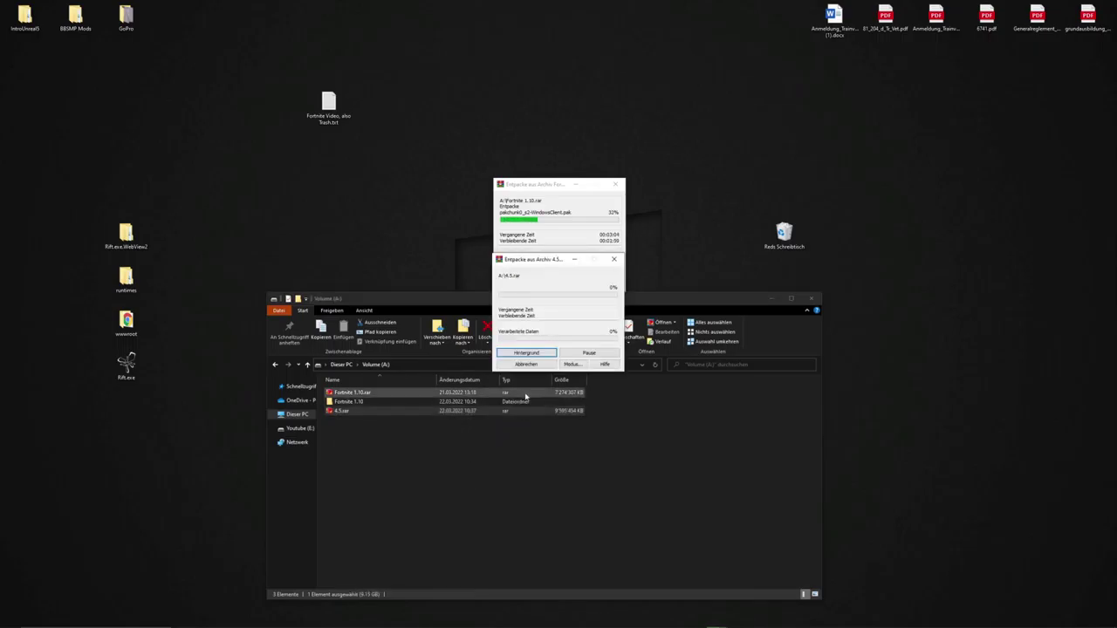
pyautogui.moveTo(553, 264); pyautogui.dragTo(706, 95)
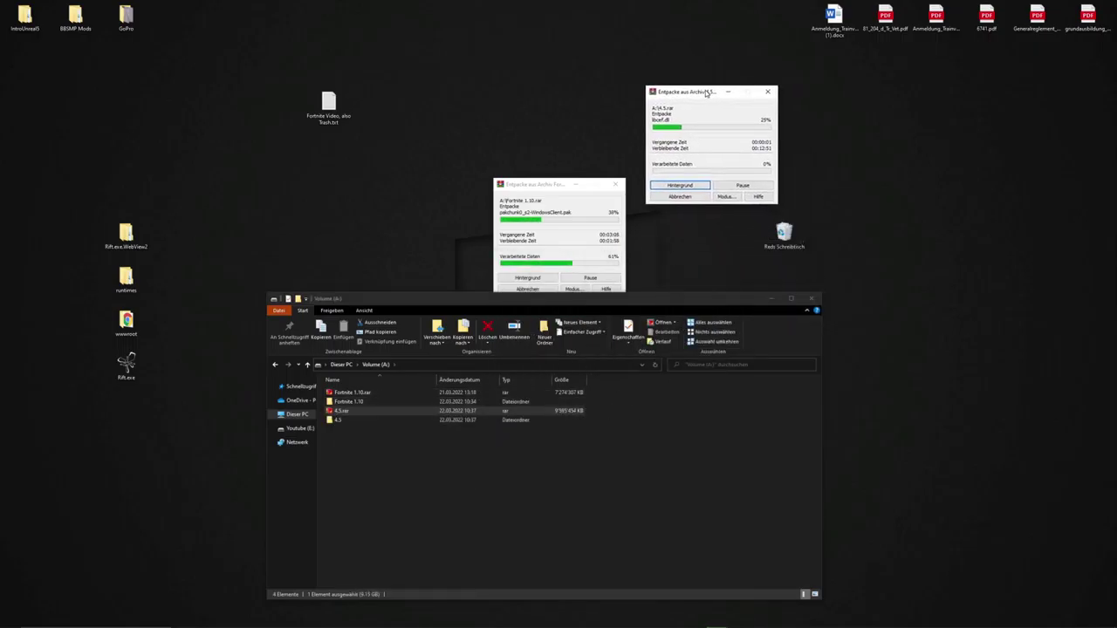
pyautogui.moveTo(556, 185); pyautogui.dragTo(569, 115)
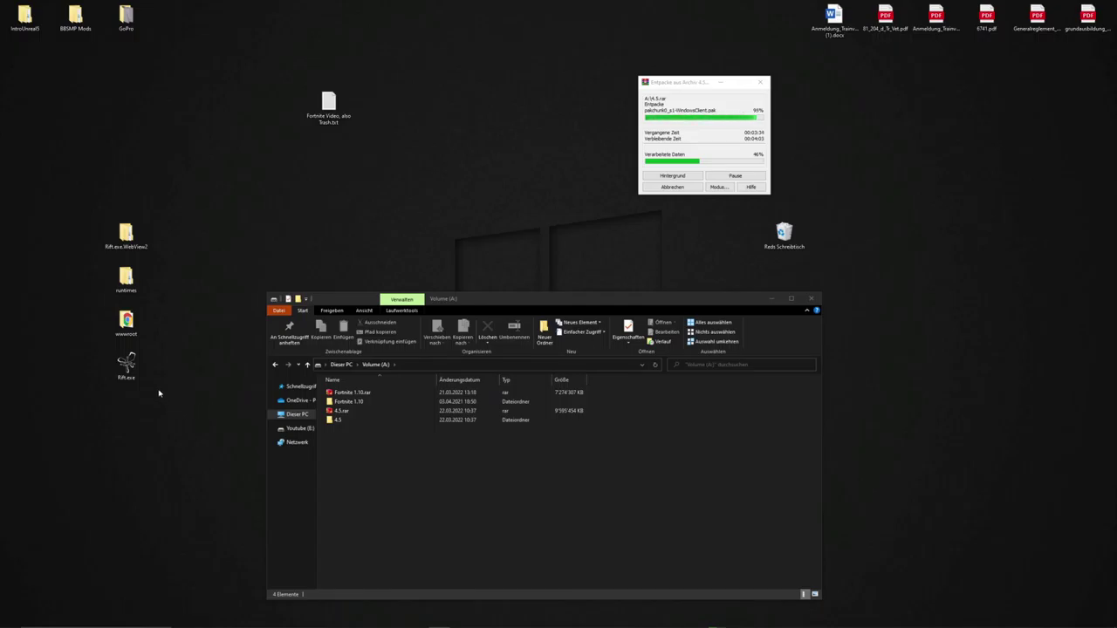
# Step: Launch Rift.exe from the desktop and remove the existing Season 1 build from its list
pyautogui.click(126, 371)
pyautogui.doubleClick(127, 373)
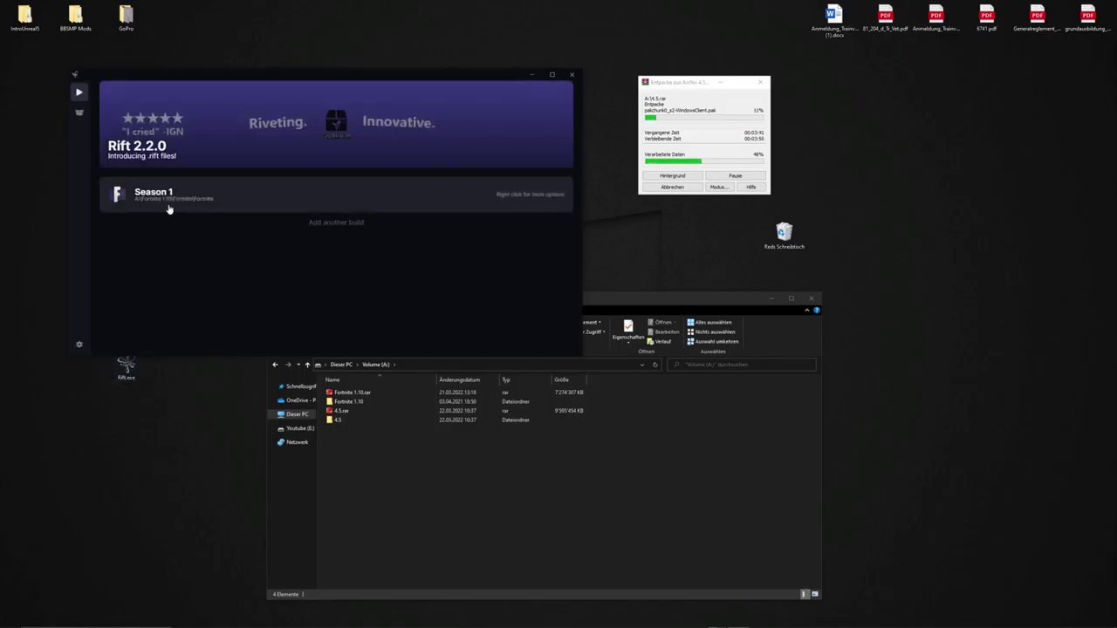
pyautogui.rightClick(350, 205)
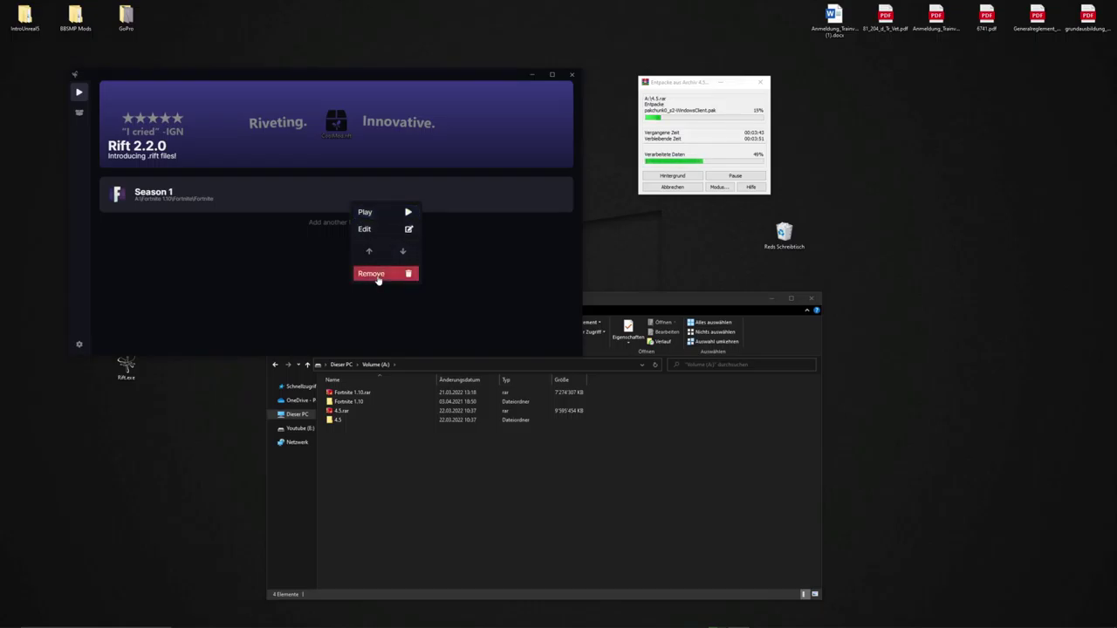
pyautogui.click(378, 278)
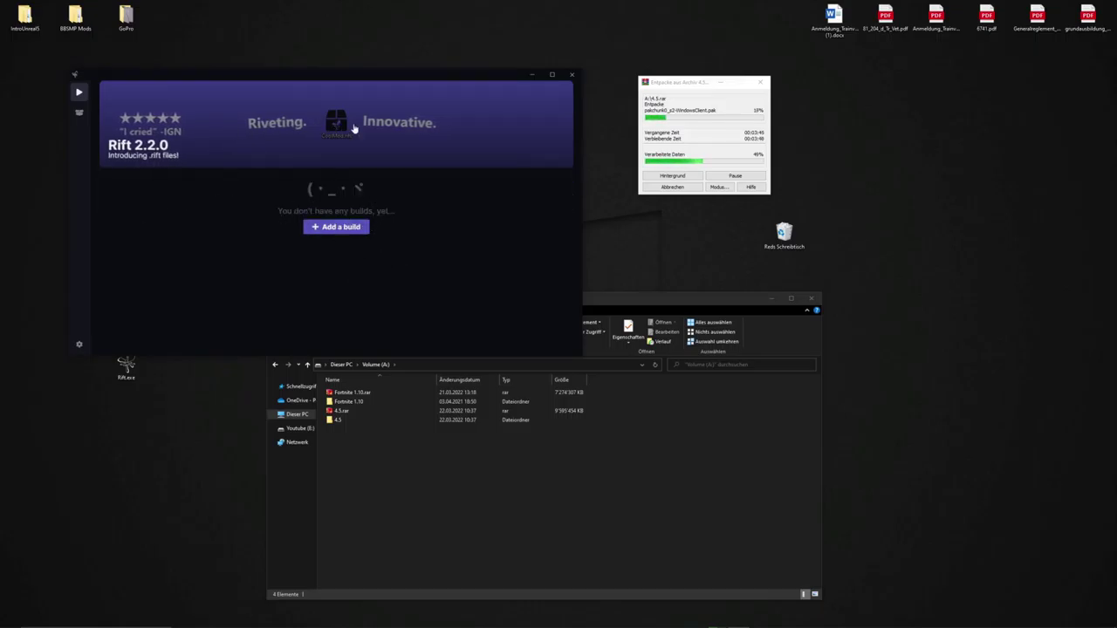
# Step: Start adding a build named "Season 1" and browse for its game path to Fortnite 1.10\Fortnite\Fortnite on Volume (A:)
pyautogui.click(336, 227)
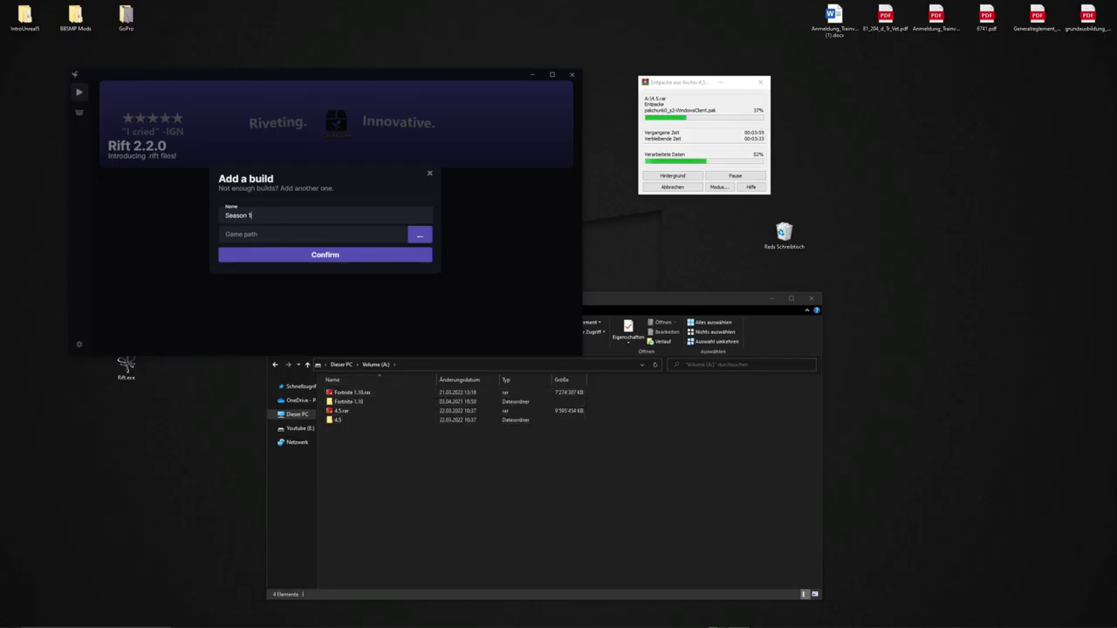
pyautogui.click(420, 236)
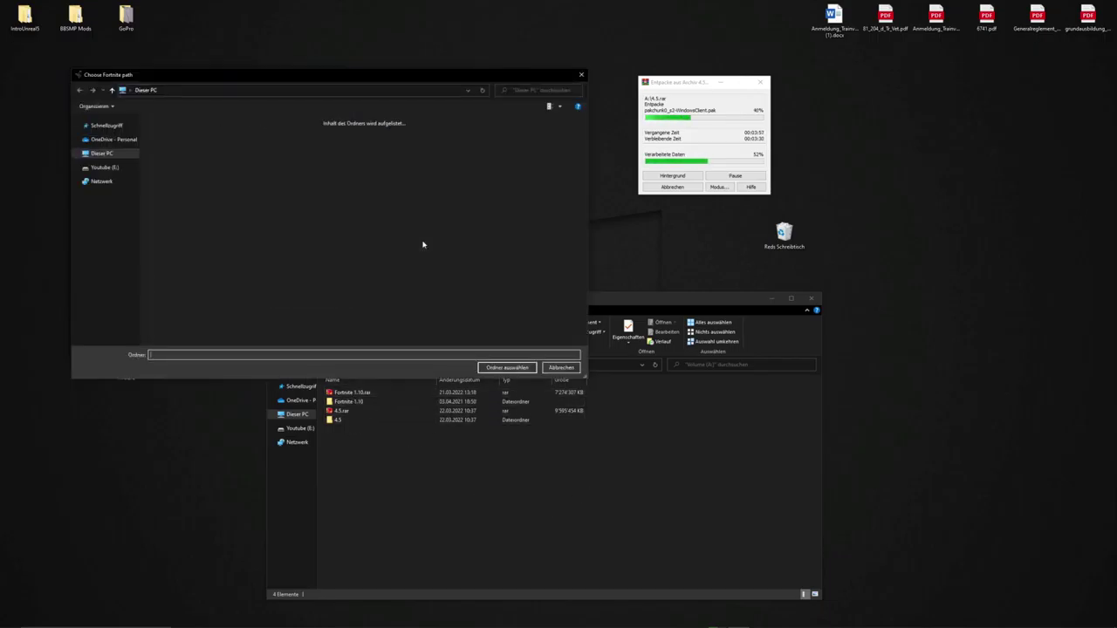
pyautogui.doubleClick(184, 229)
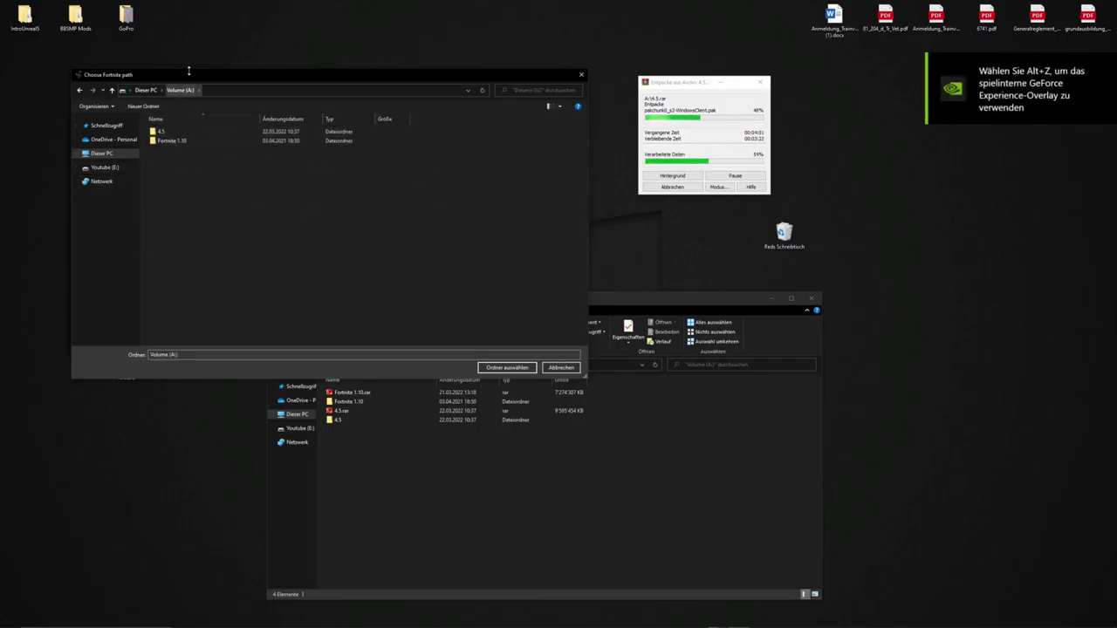
pyautogui.moveTo(215, 75); pyautogui.dragTo(489, 157)
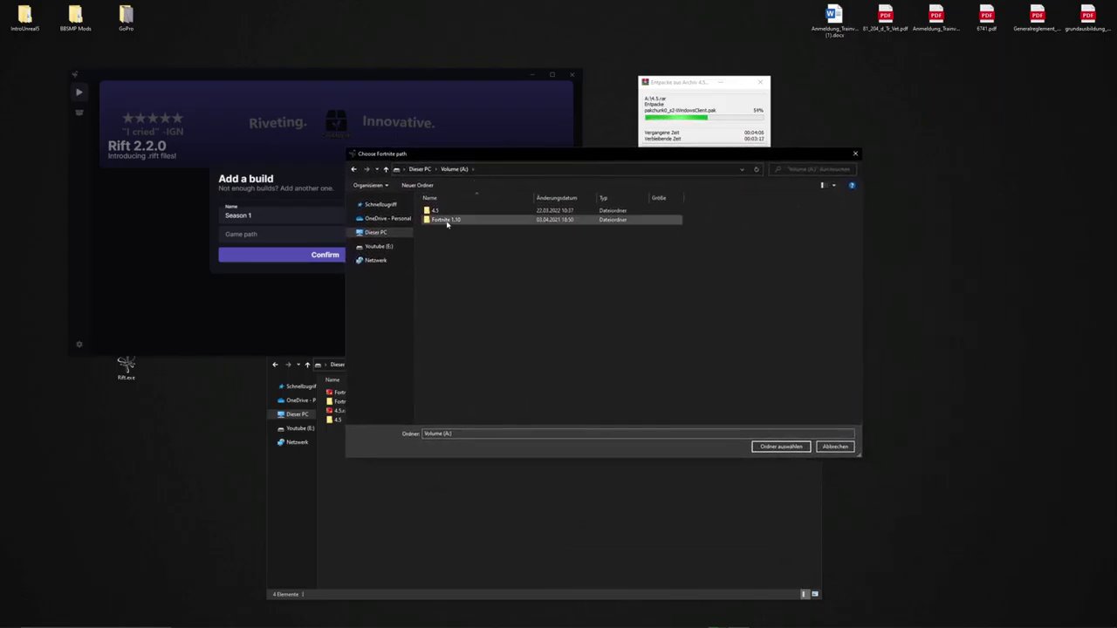
pyautogui.doubleClick(463, 221)
pyautogui.doubleClick(446, 214)
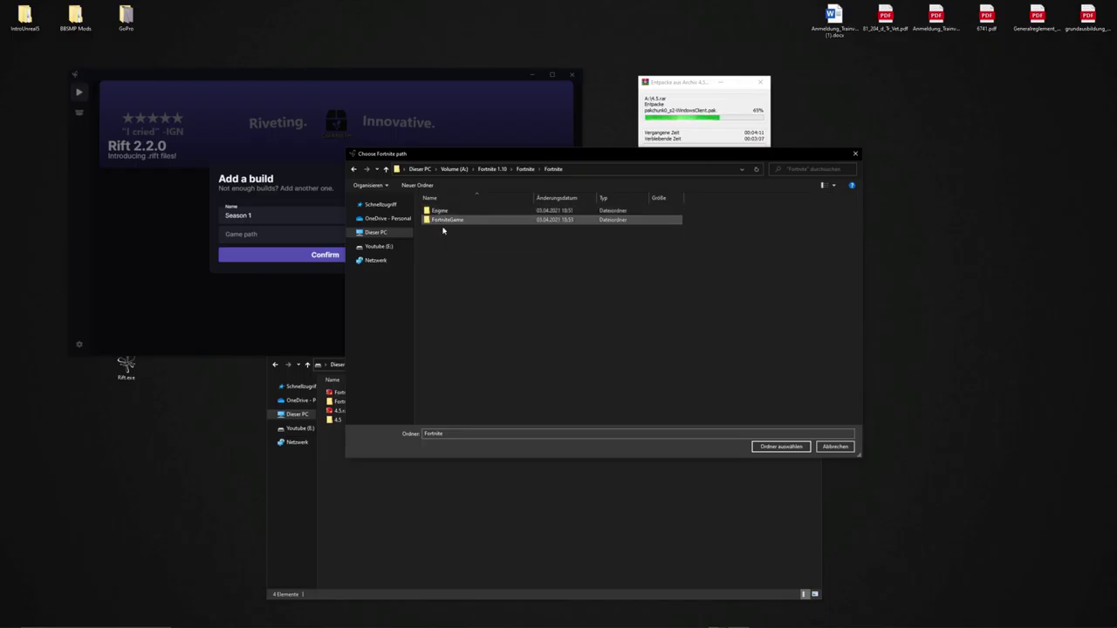
pyautogui.doubleClick(443, 222)
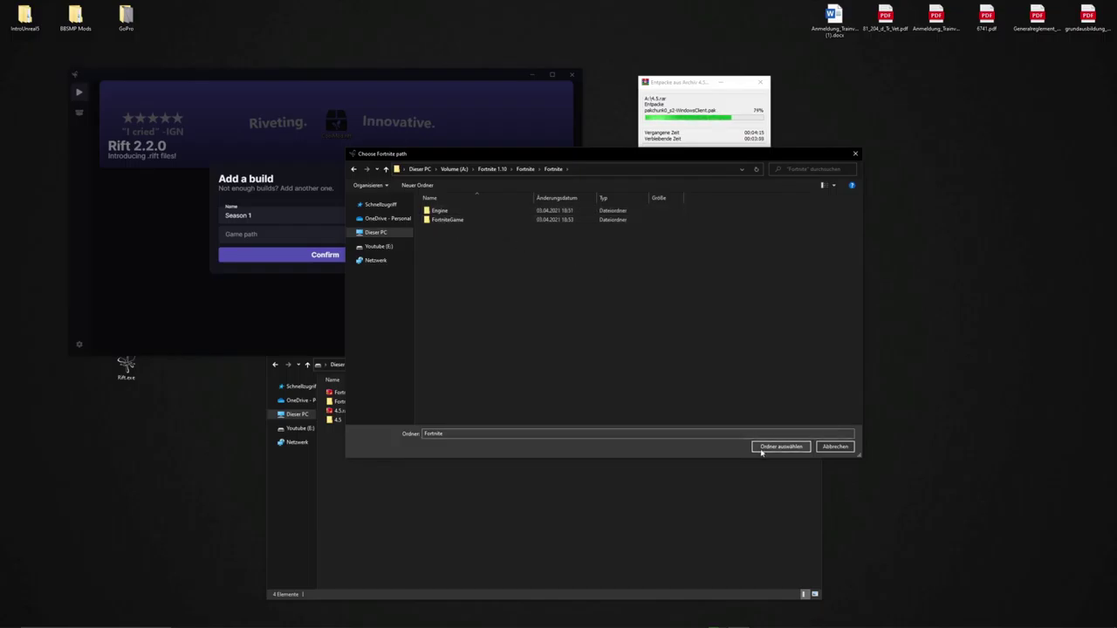
# Step: Try to use the outer Fortnite folder, directly inside Fortnite 1.10, as the game path
pyautogui.click(525, 168)
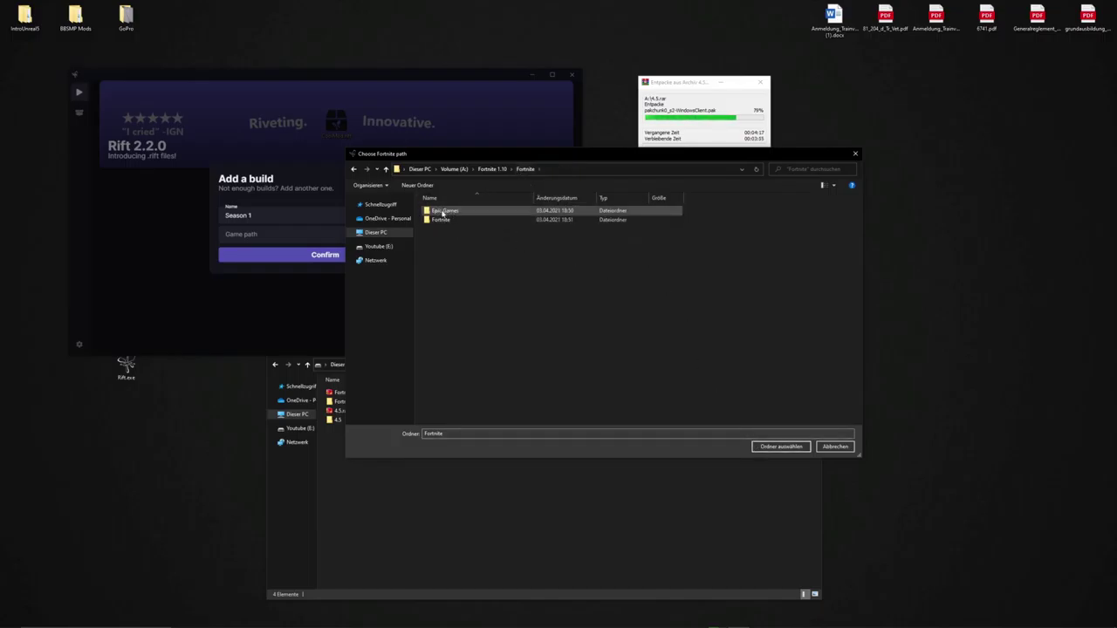
pyautogui.click(781, 446)
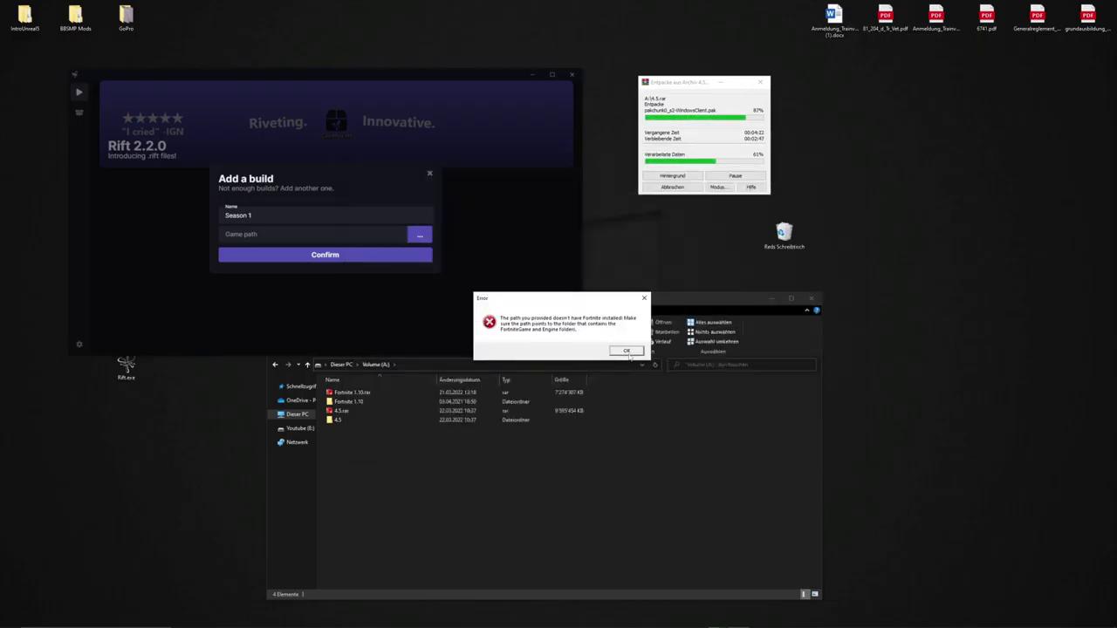
pyautogui.click(627, 351)
# Step: Try to use the Fortnite 1.10 folder on Volume (A:) as the build's game path
pyautogui.click(420, 235)
pyautogui.click(489, 310)
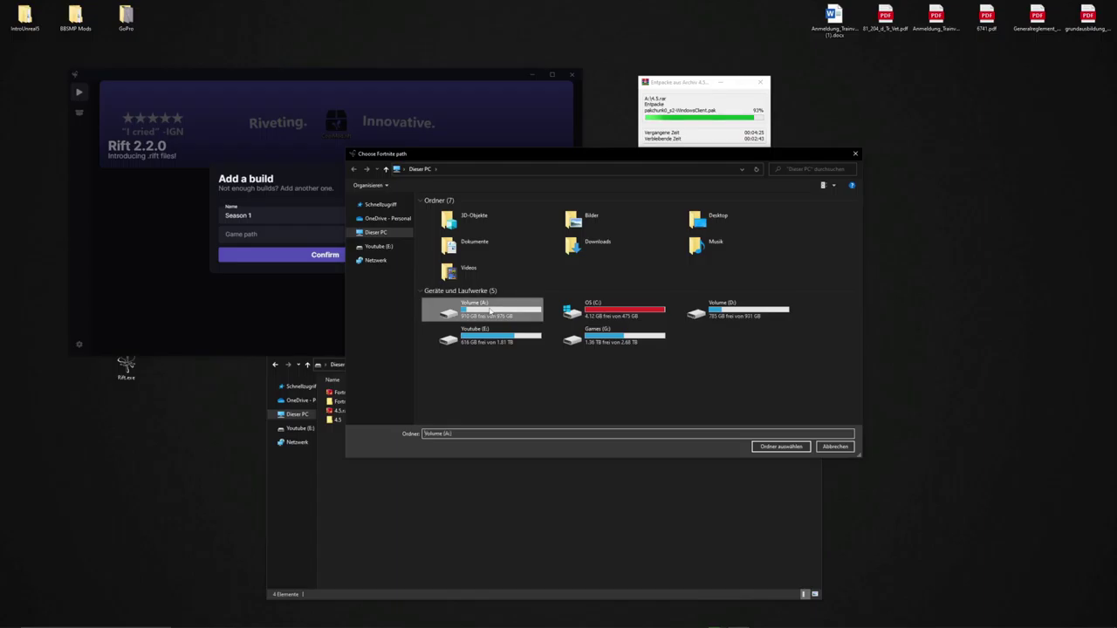
pyautogui.doubleClick(490, 310)
pyautogui.doubleClick(463, 221)
pyautogui.click(782, 446)
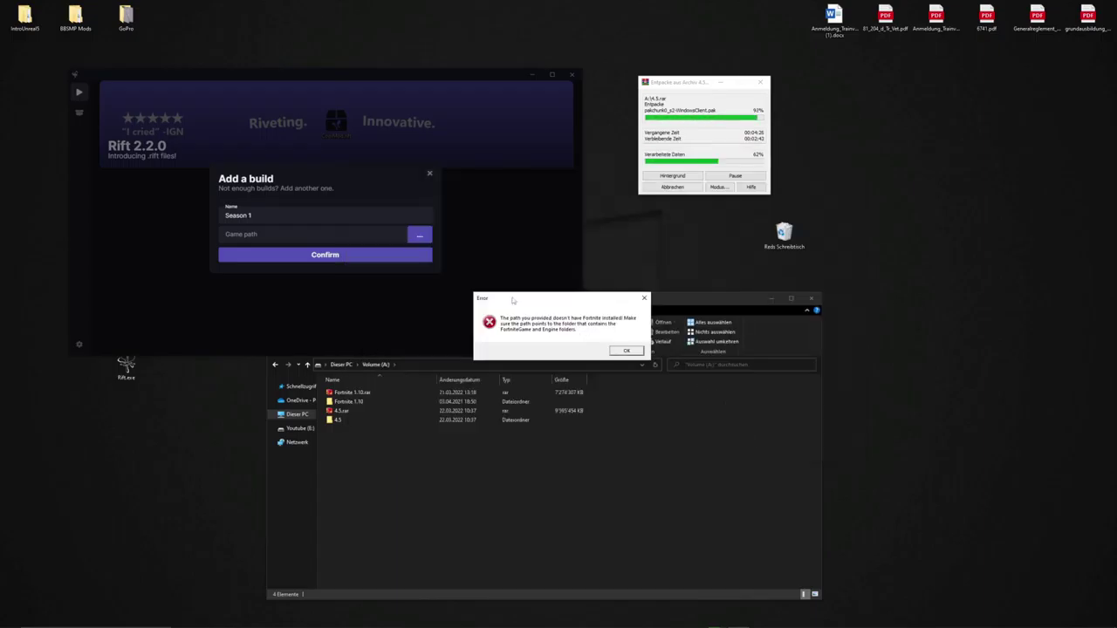
pyautogui.click(637, 353)
# Step: Set the game path to A:\Fortnite 1.10\Fortnite\Fortnite, the folder containing Engine and FortniteGame, and add the Season 1 build
pyautogui.click(420, 235)
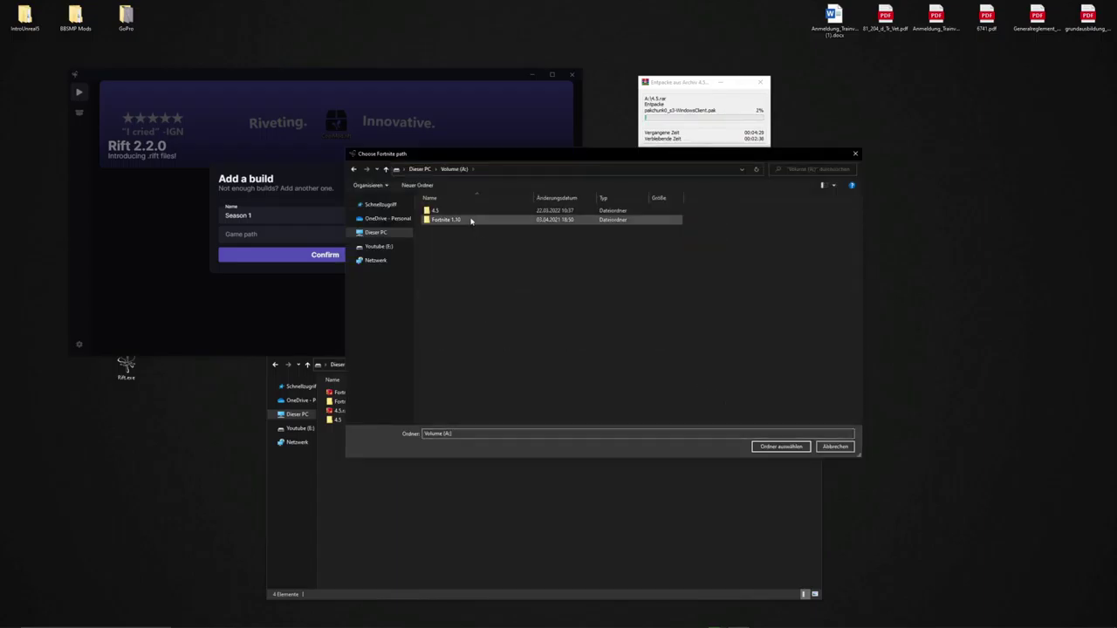
pyautogui.click(439, 211)
pyautogui.doubleClick(443, 212)
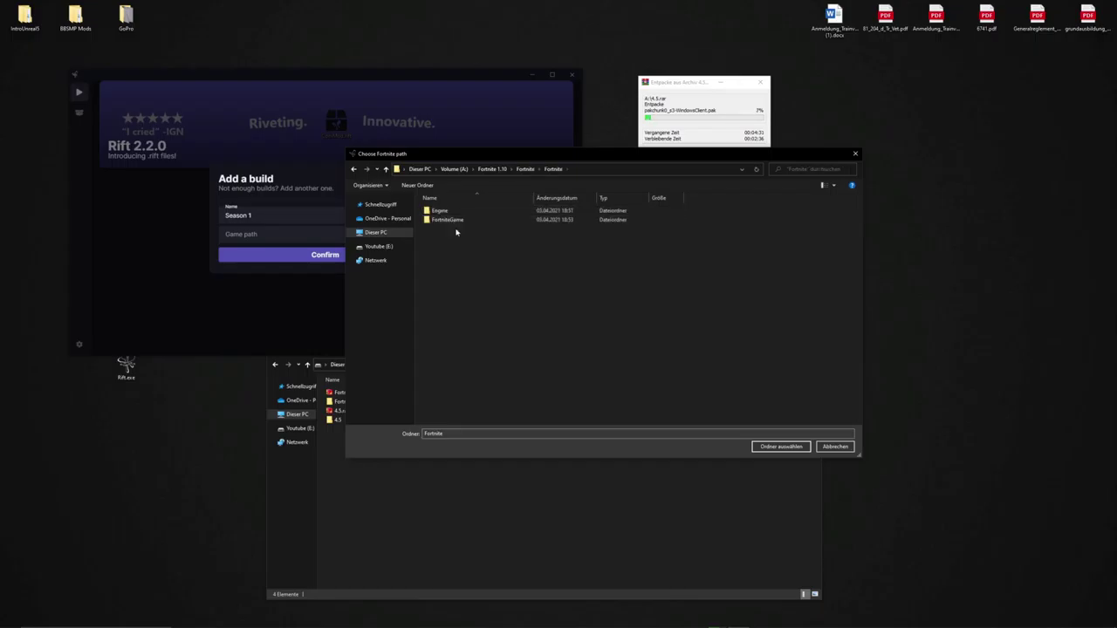
pyautogui.click(781, 447)
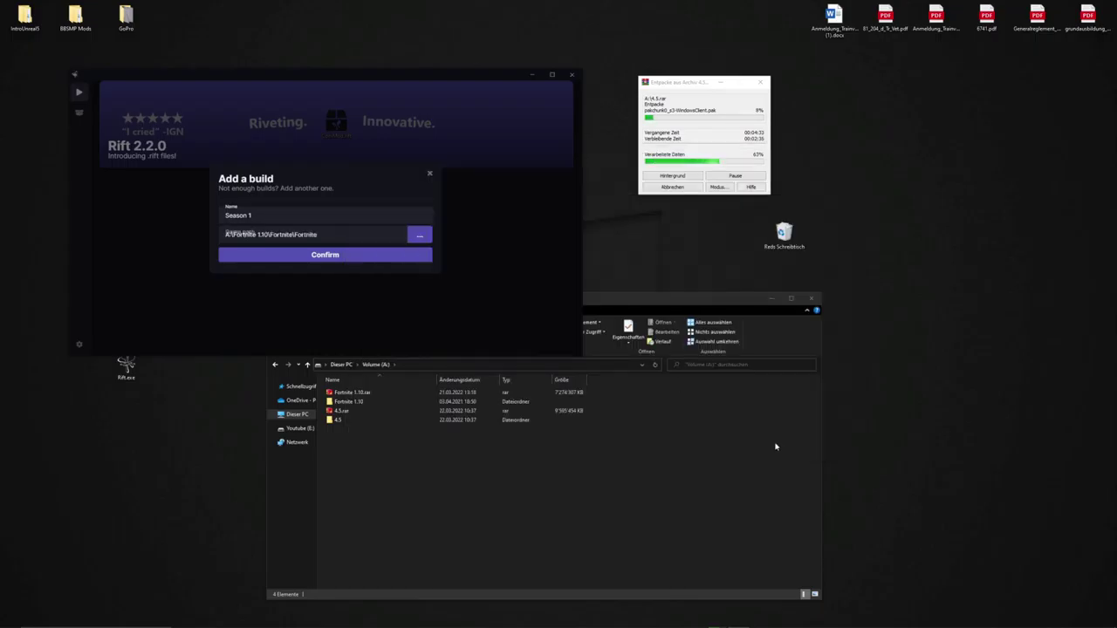
pyautogui.click(327, 256)
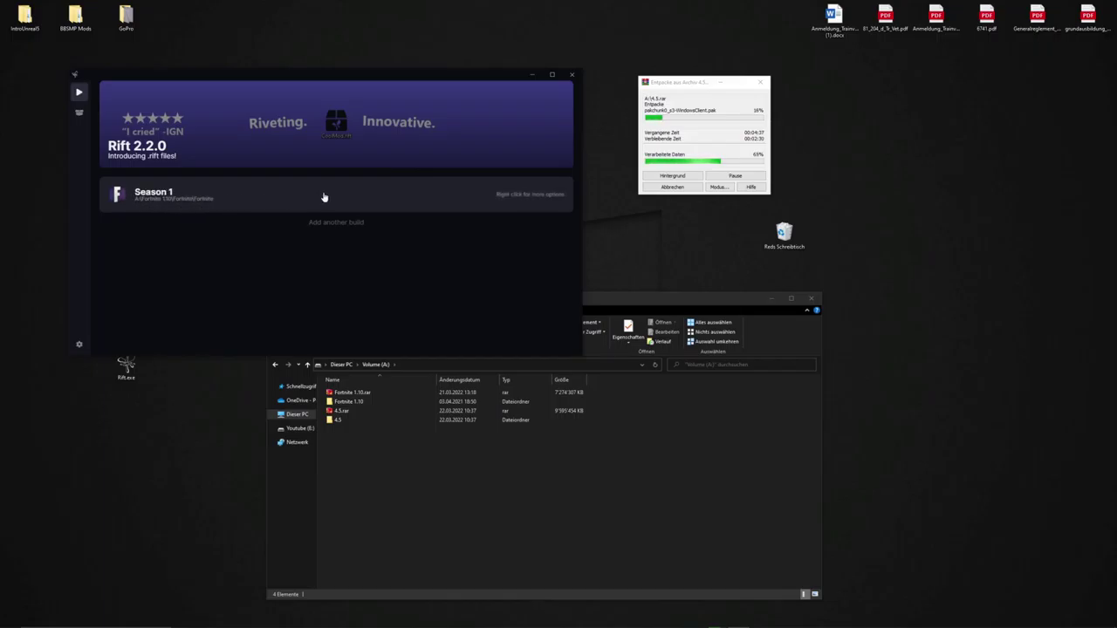
# Step: Launch the Season 1 build from Rift and minimize the file window showing Volume (A:)
pyautogui.rightClick(522, 193)
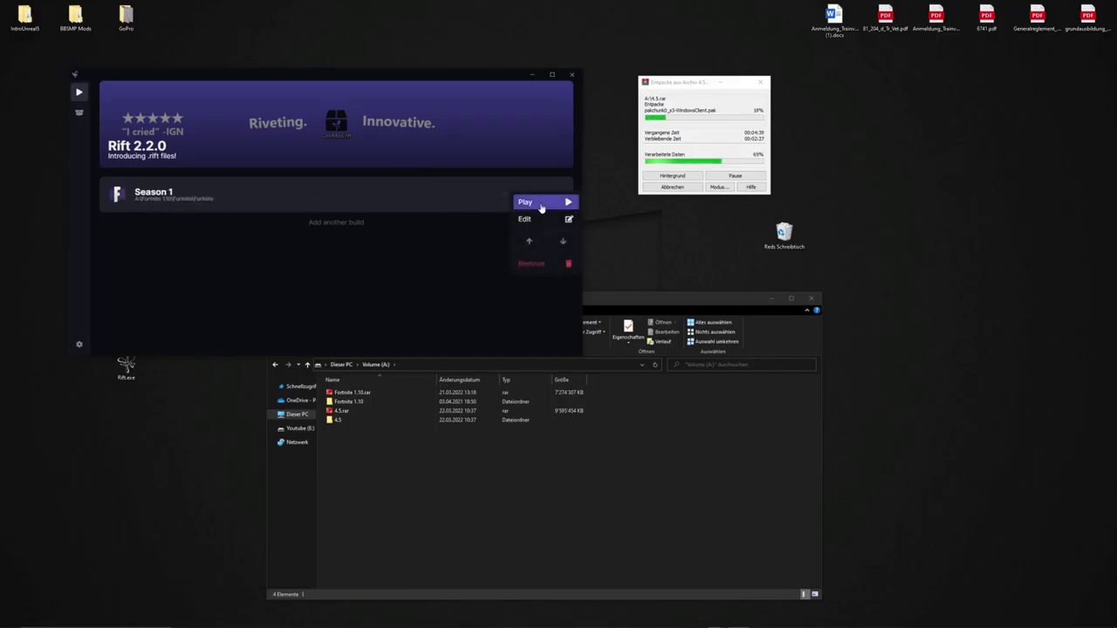
pyautogui.click(330, 199)
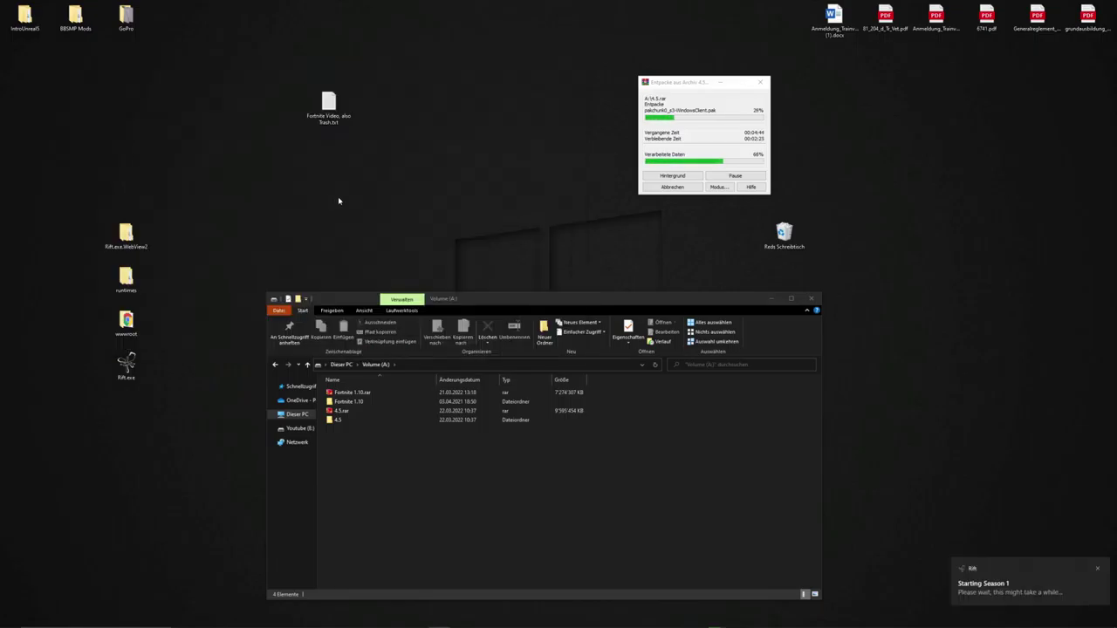
pyautogui.click(773, 298)
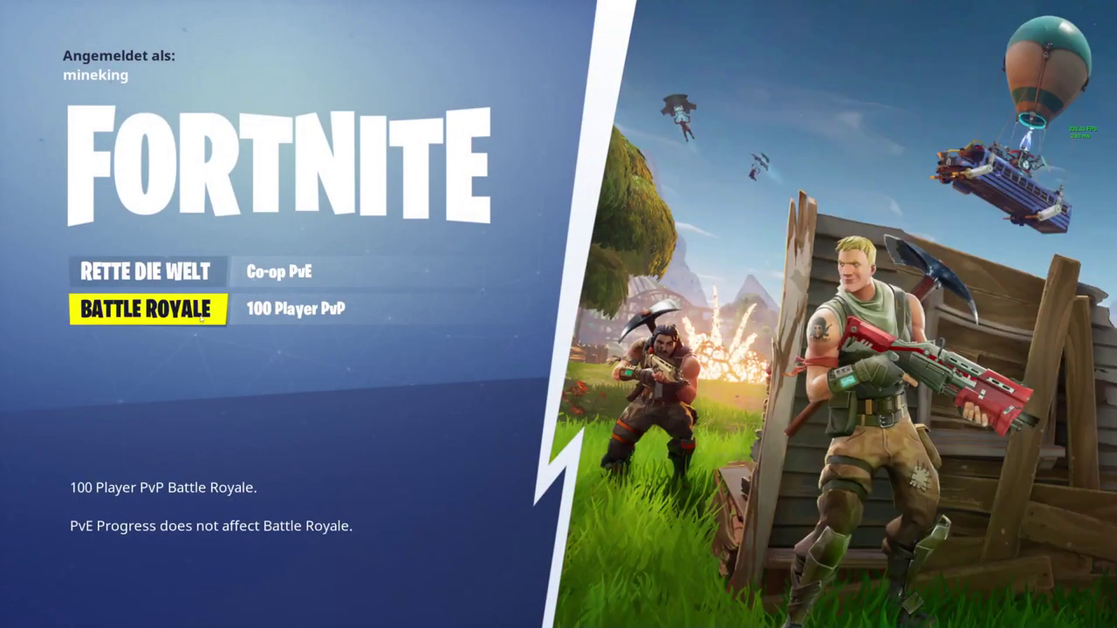
# Step: Enter Battle Royale mode, dismissing the news, and try to start a Solo match from the lobby
pyautogui.click(218, 310)
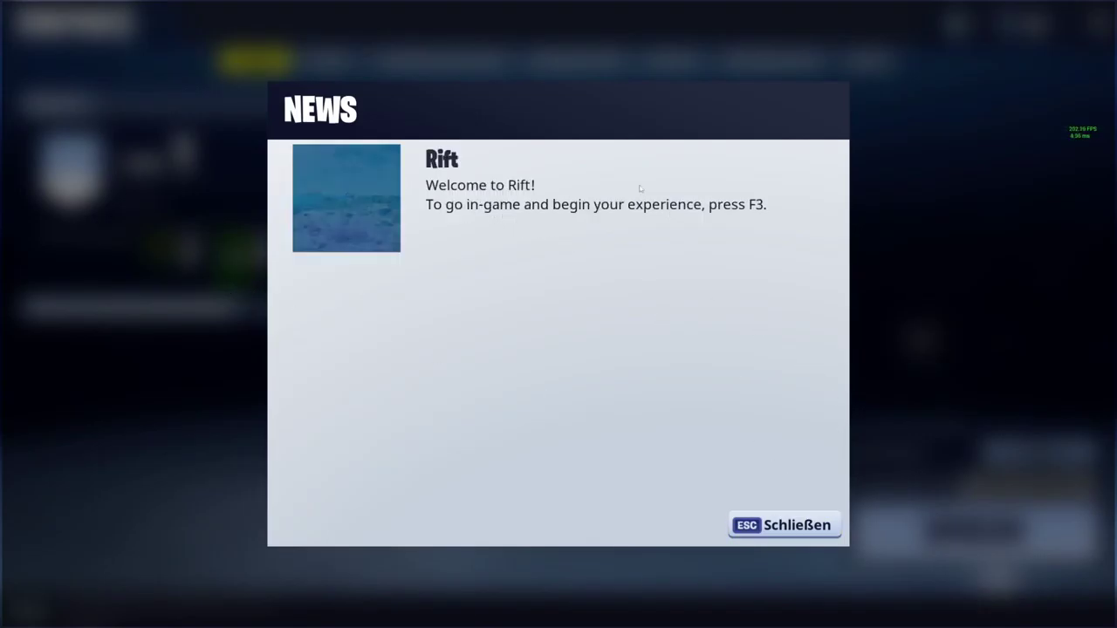
pyautogui.click(769, 524)
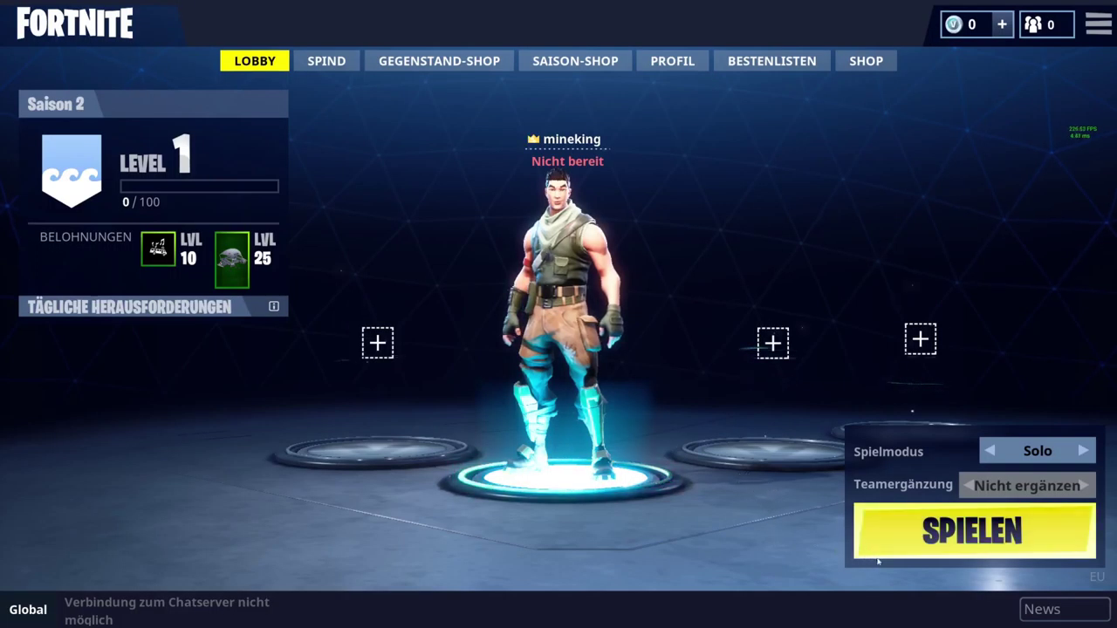
pyautogui.click(927, 546)
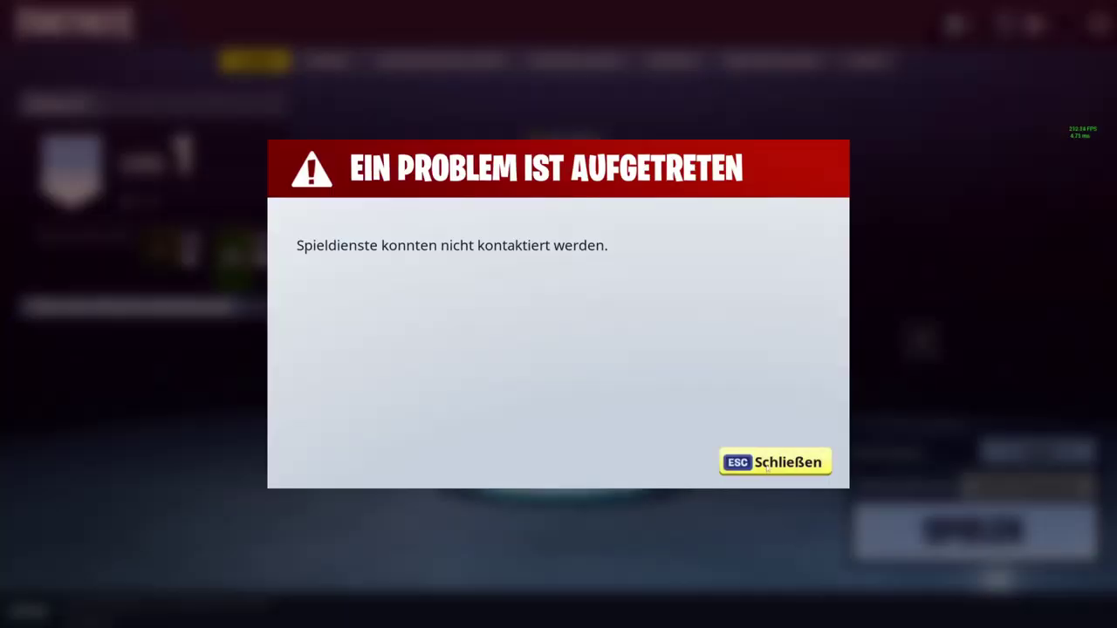
pyautogui.press('Escape')
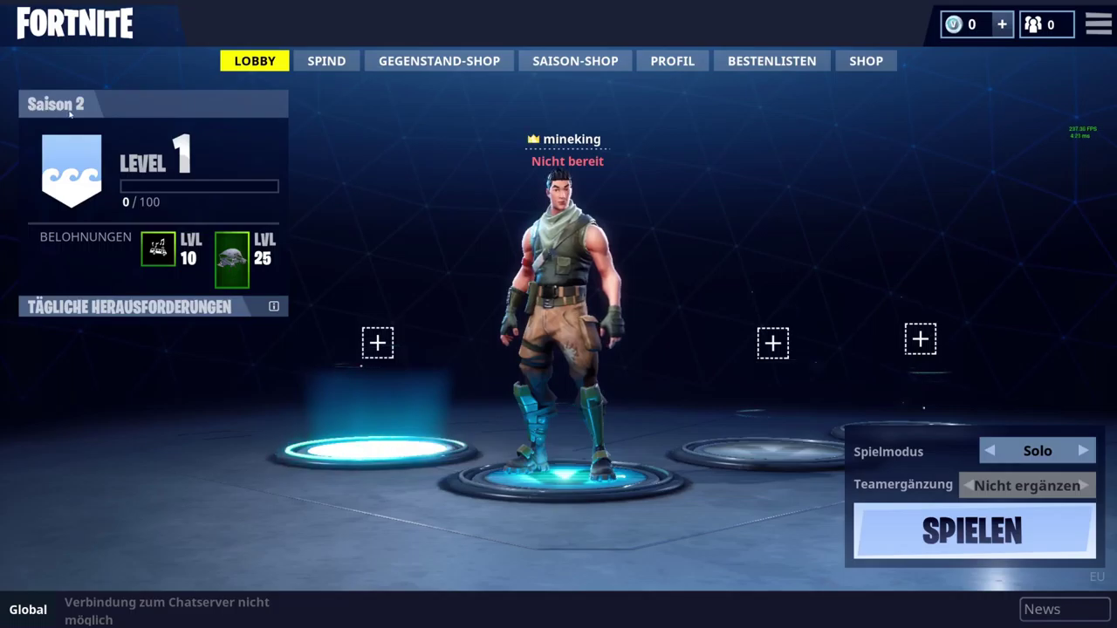
# Step: Look through the locker, item shop, profile and leaderboards, and return to the lobby
pyautogui.click(326, 60)
pyautogui.click(427, 63)
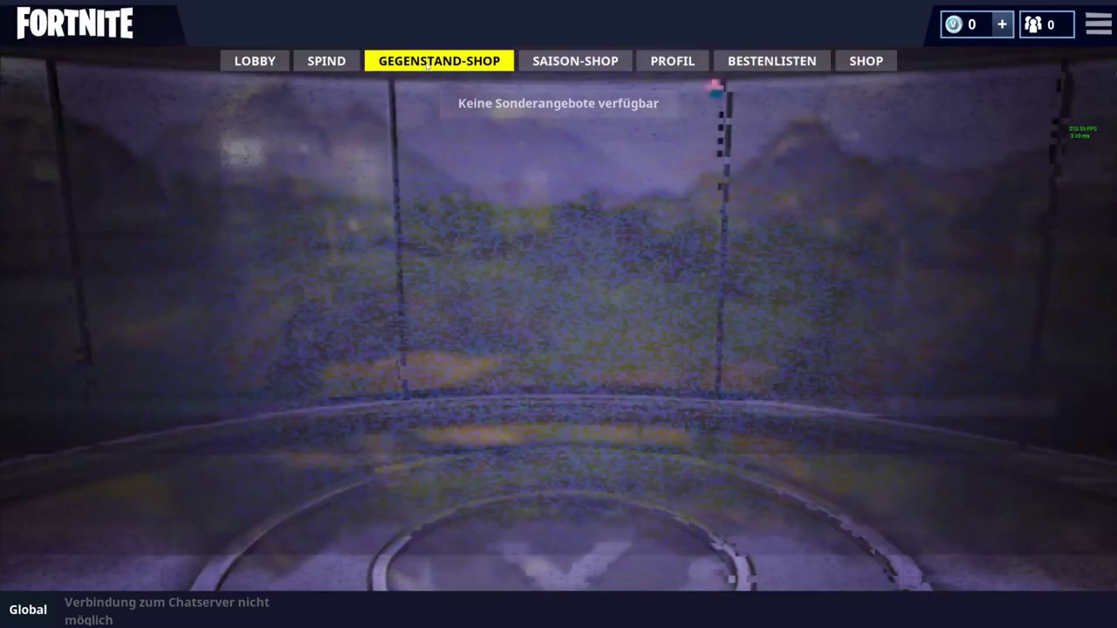
pyautogui.press('e')
pyautogui.click(445, 68)
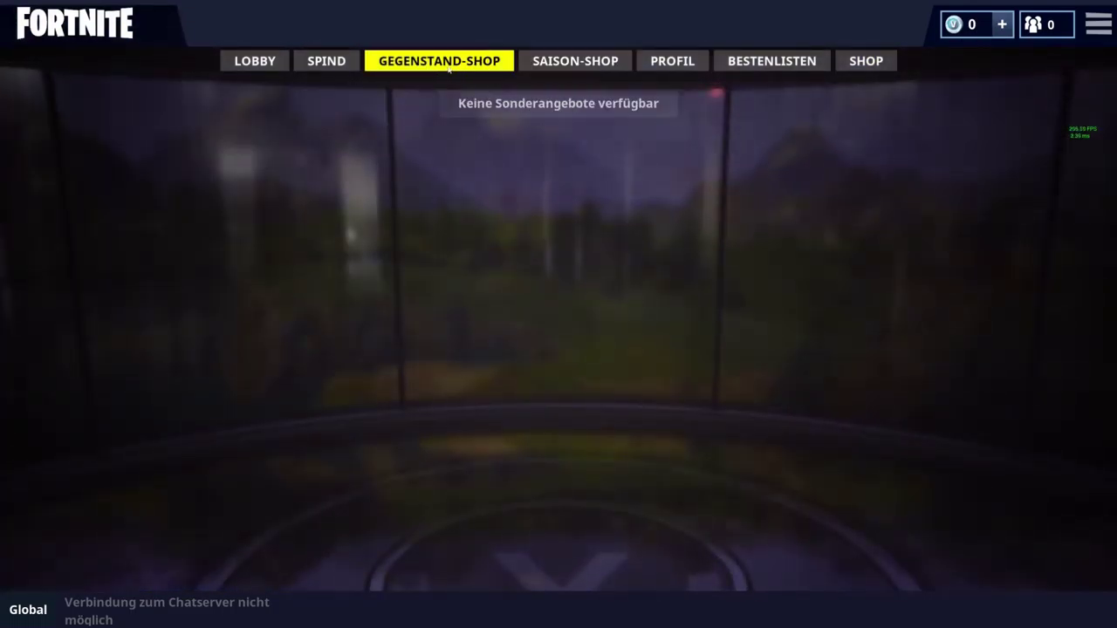
pyautogui.click(698, 72)
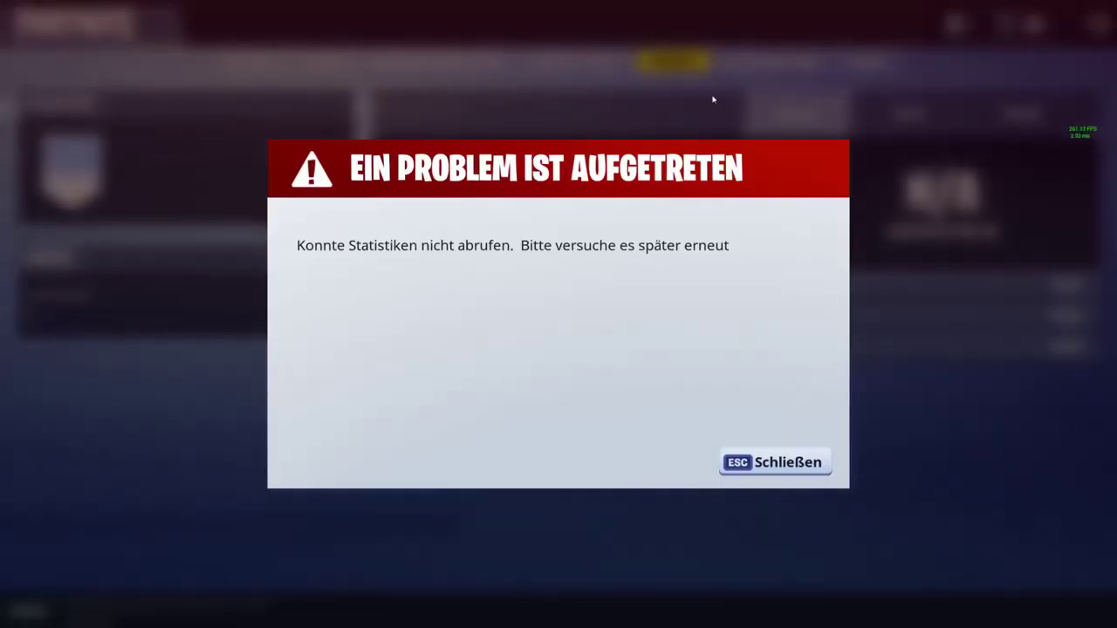
pyautogui.click(800, 461)
pyautogui.click(772, 61)
pyautogui.click(254, 60)
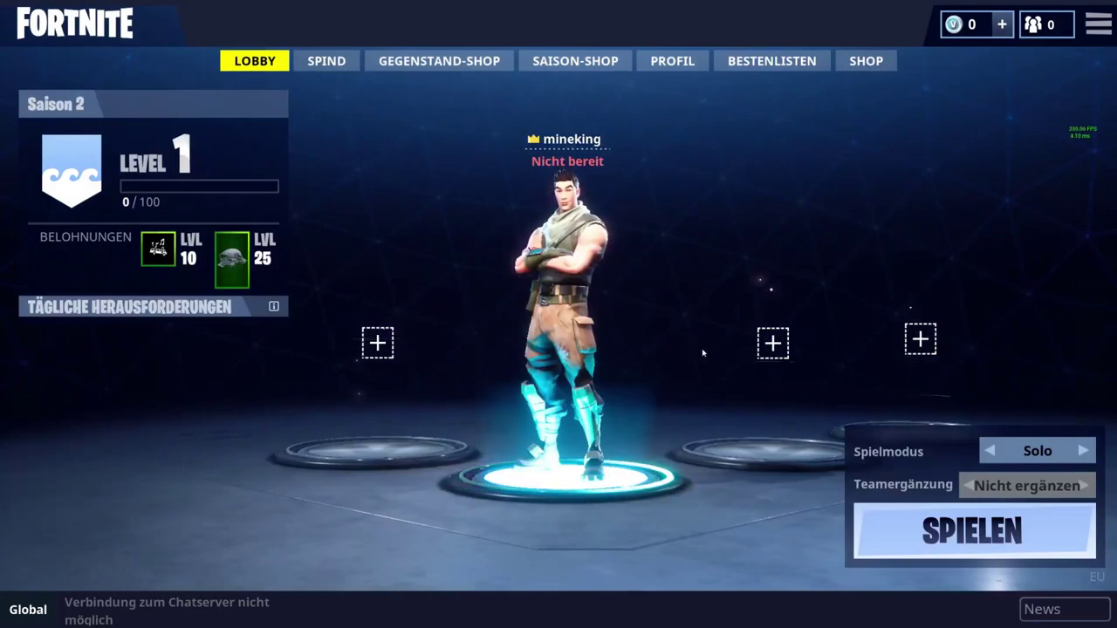